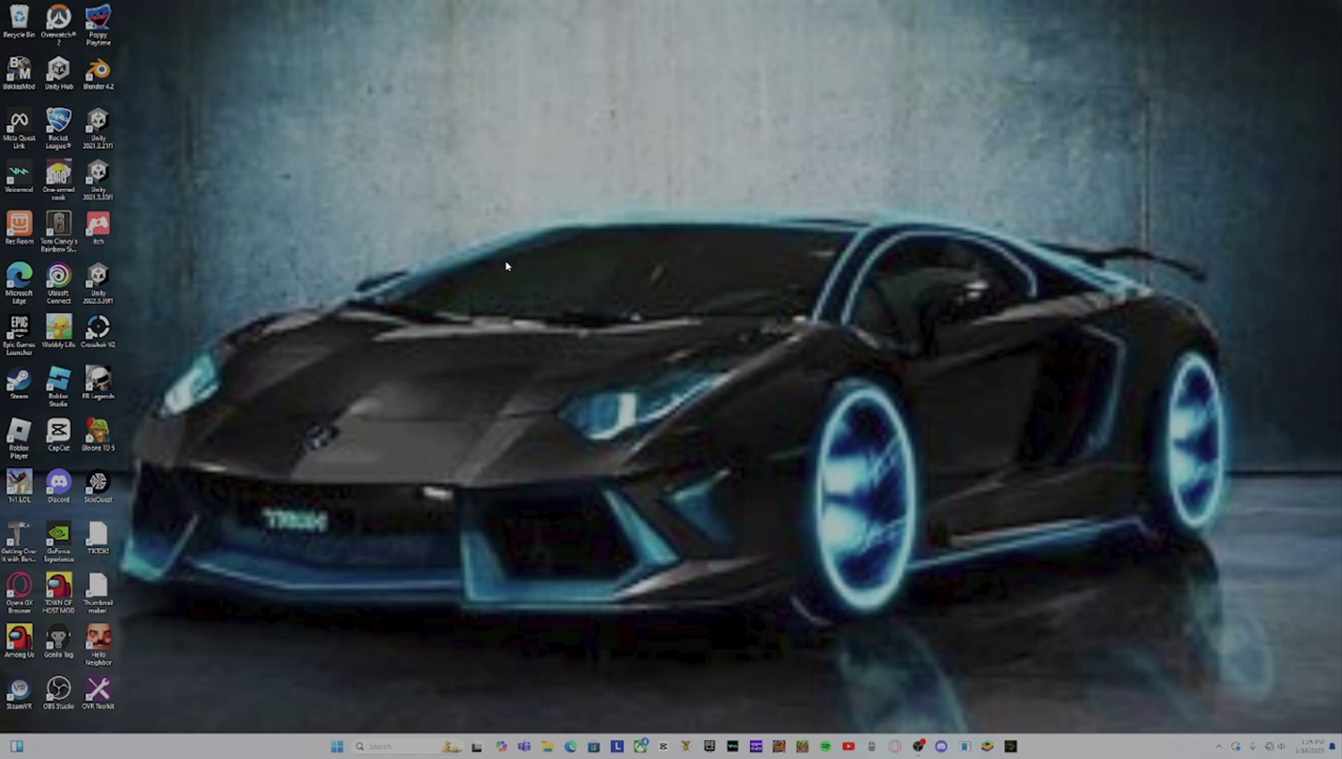
# Switch to the browser and examine the Monke Mod Manager v1.3.1 release page down to its MonkeModManager.exe asset.
pyautogui.click(570, 747)
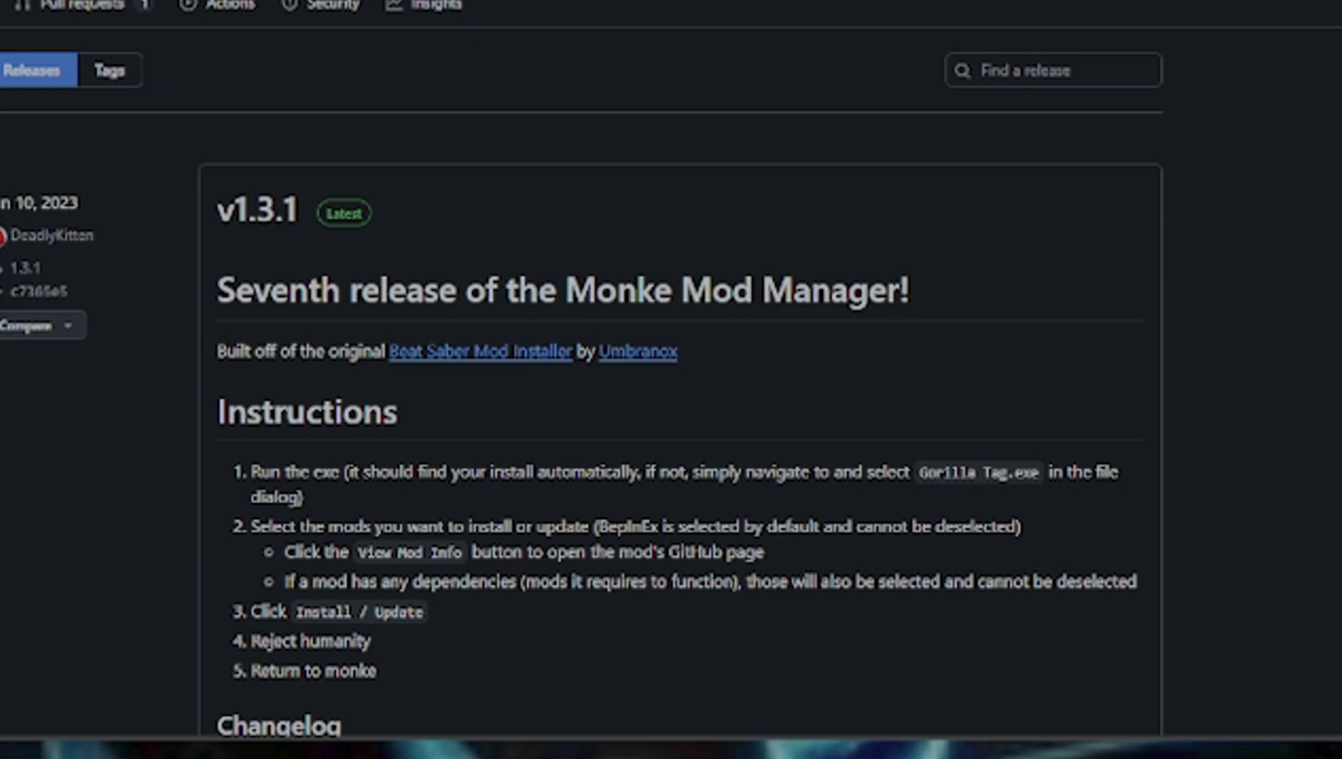
pyautogui.scroll(-10, 670, 180)
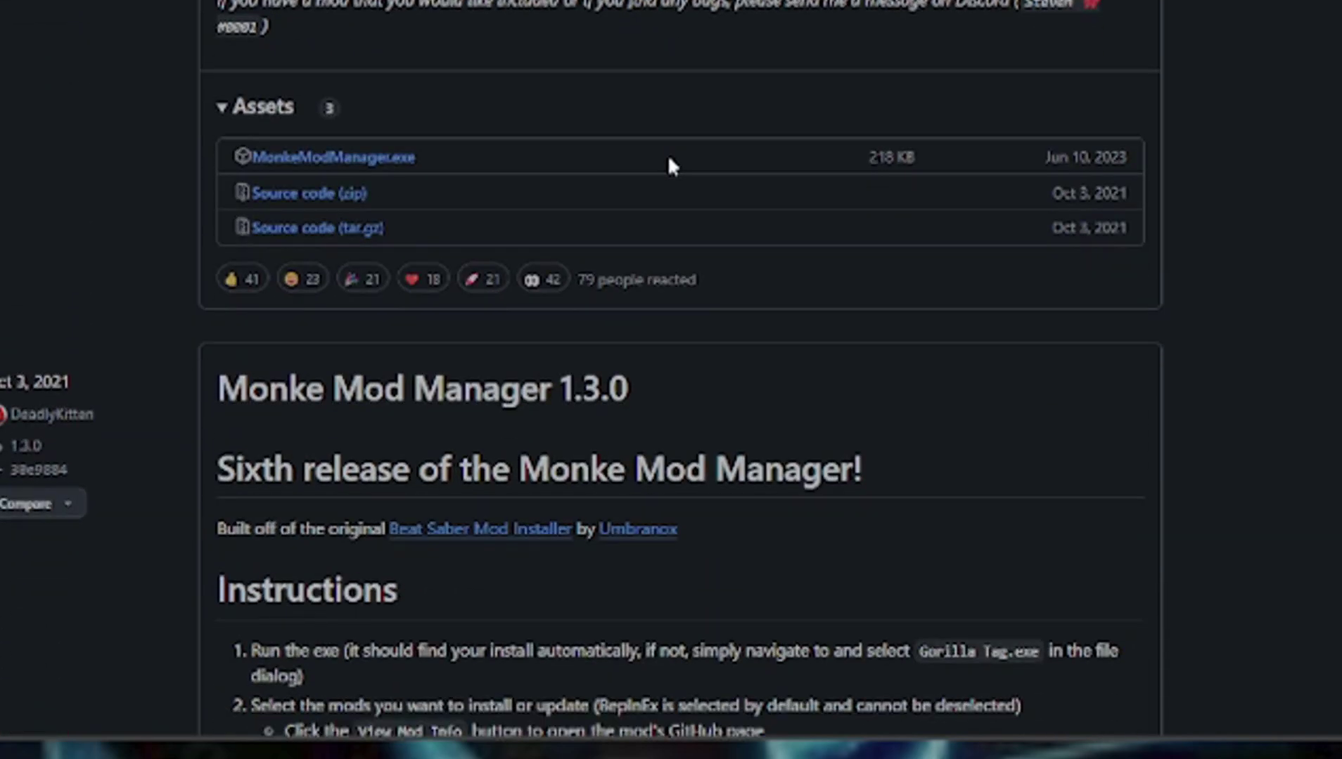
pyautogui.scroll(5, 668, 160)
pyautogui.scroll(-8, 675, 152)
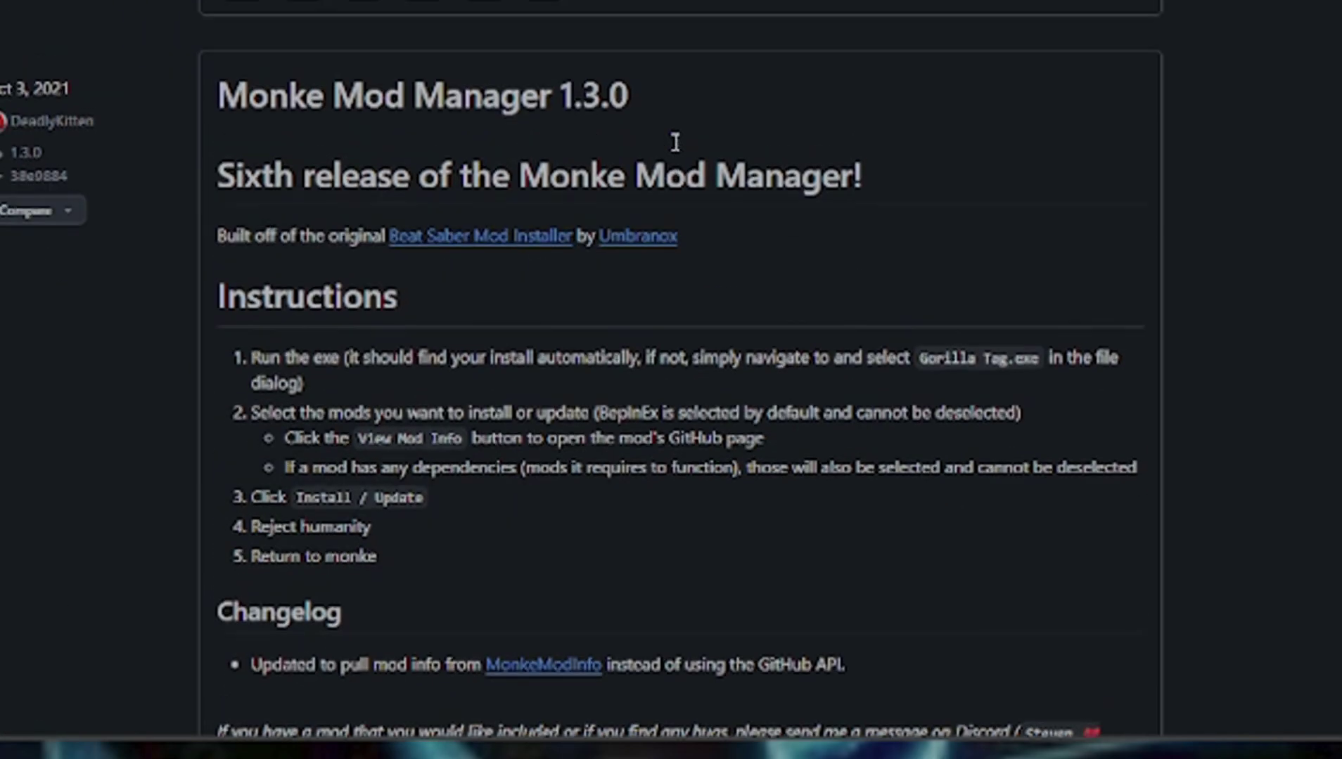
pyautogui.scroll(5, 673, 147)
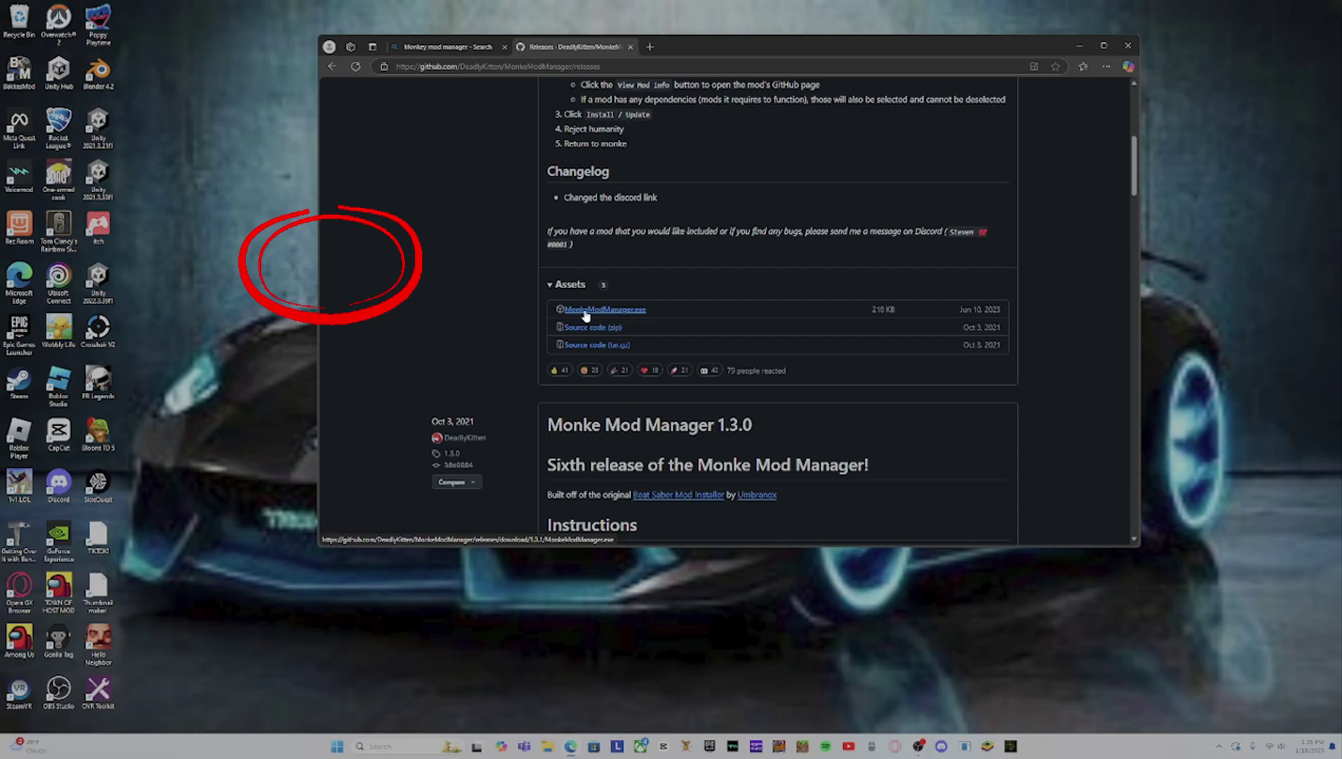
# Switch to Monke Mod Manager and install BepInEx with the Bepinject, Extenject, Newtonsoft JSON and TMPLoader libraries.
pyautogui.click(686, 746)
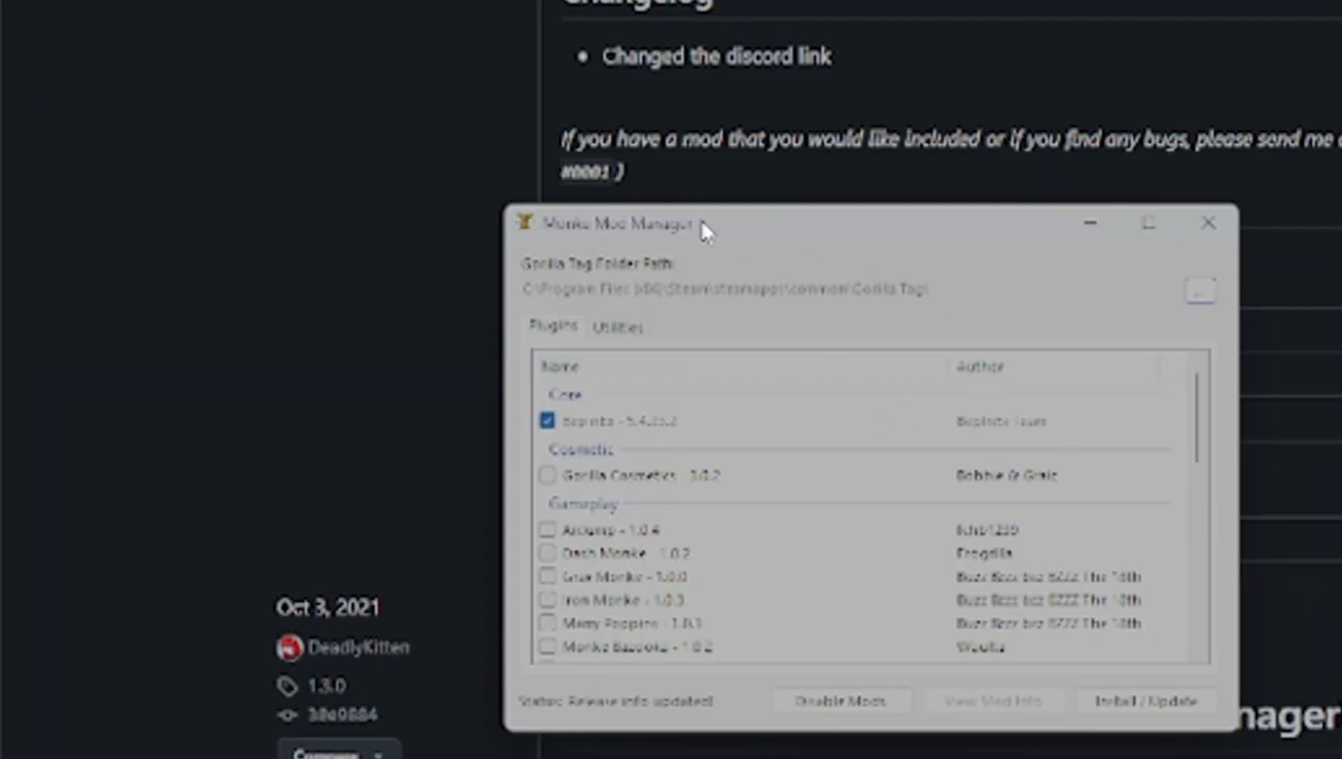
pyautogui.moveTo(688, 225); pyautogui.dragTo(315, 53)
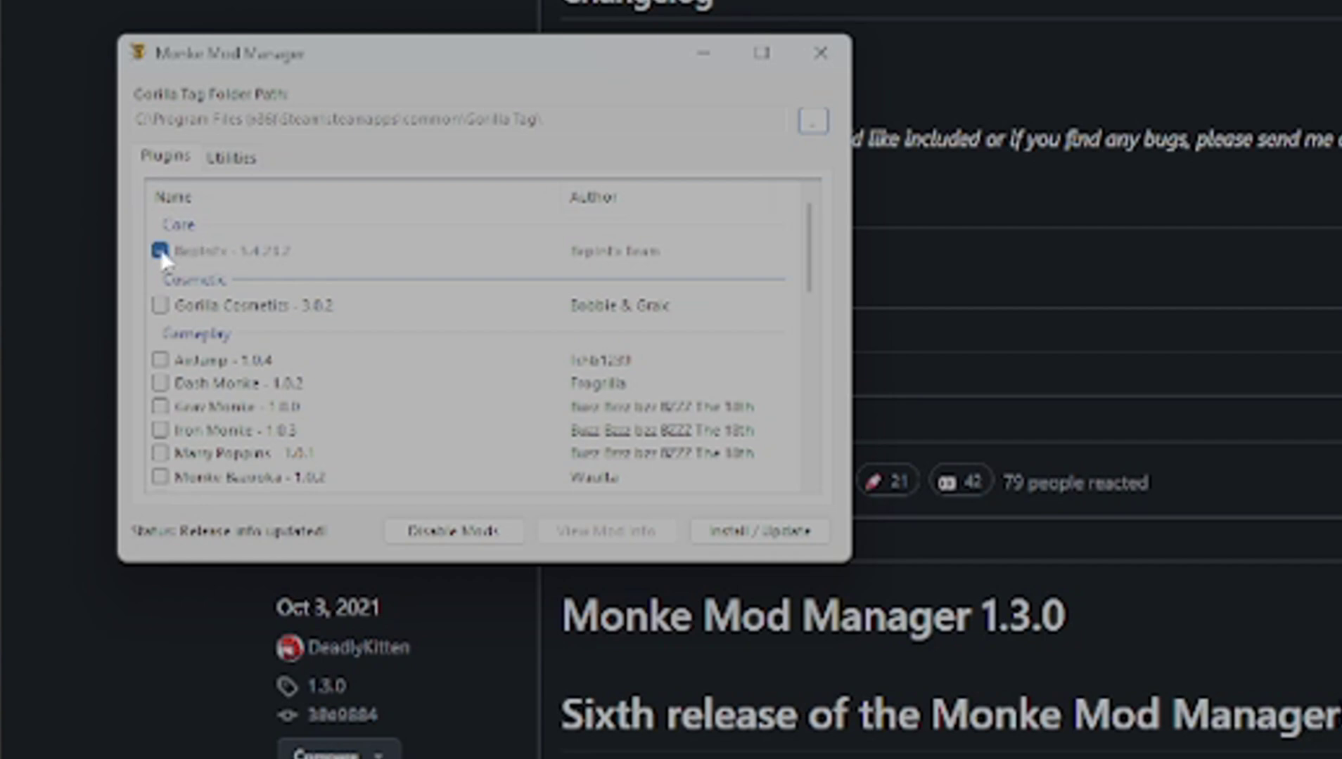
pyautogui.scroll(-6, 161, 254)
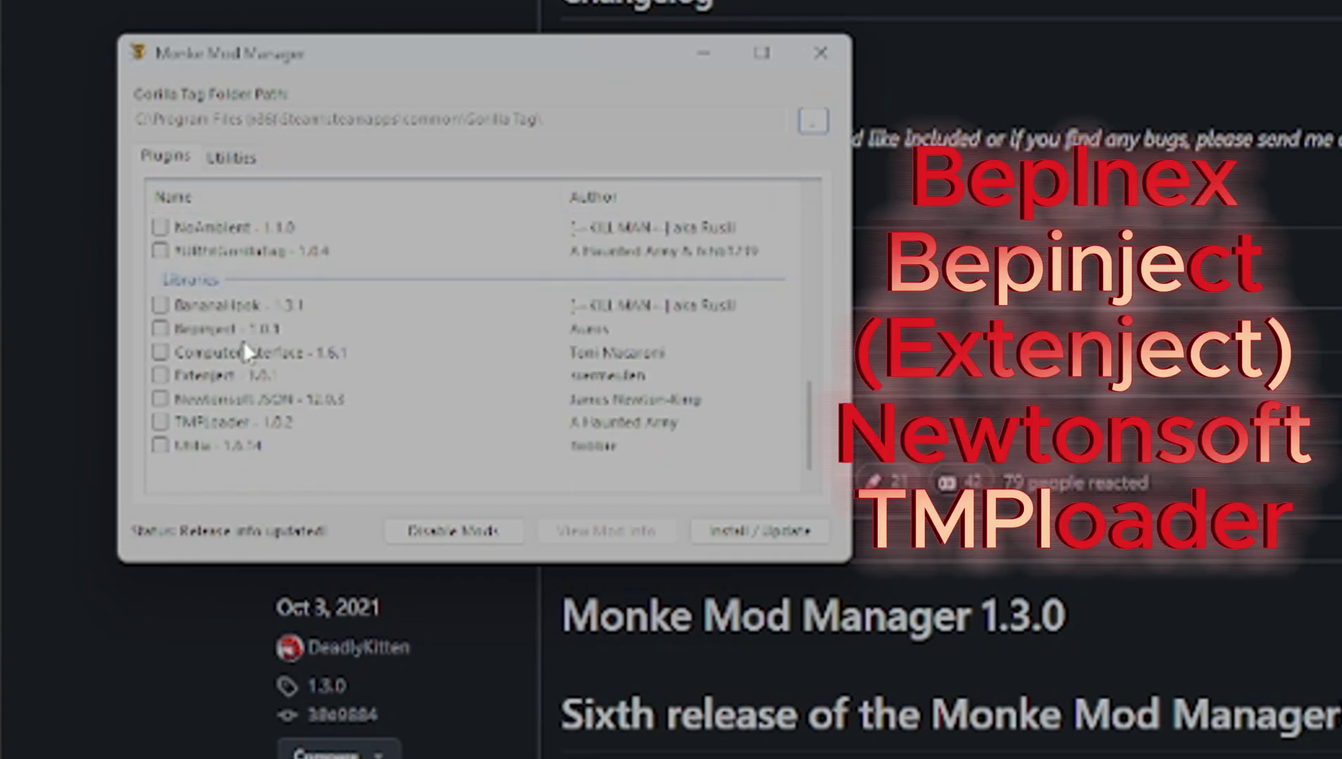
pyautogui.click(160, 328)
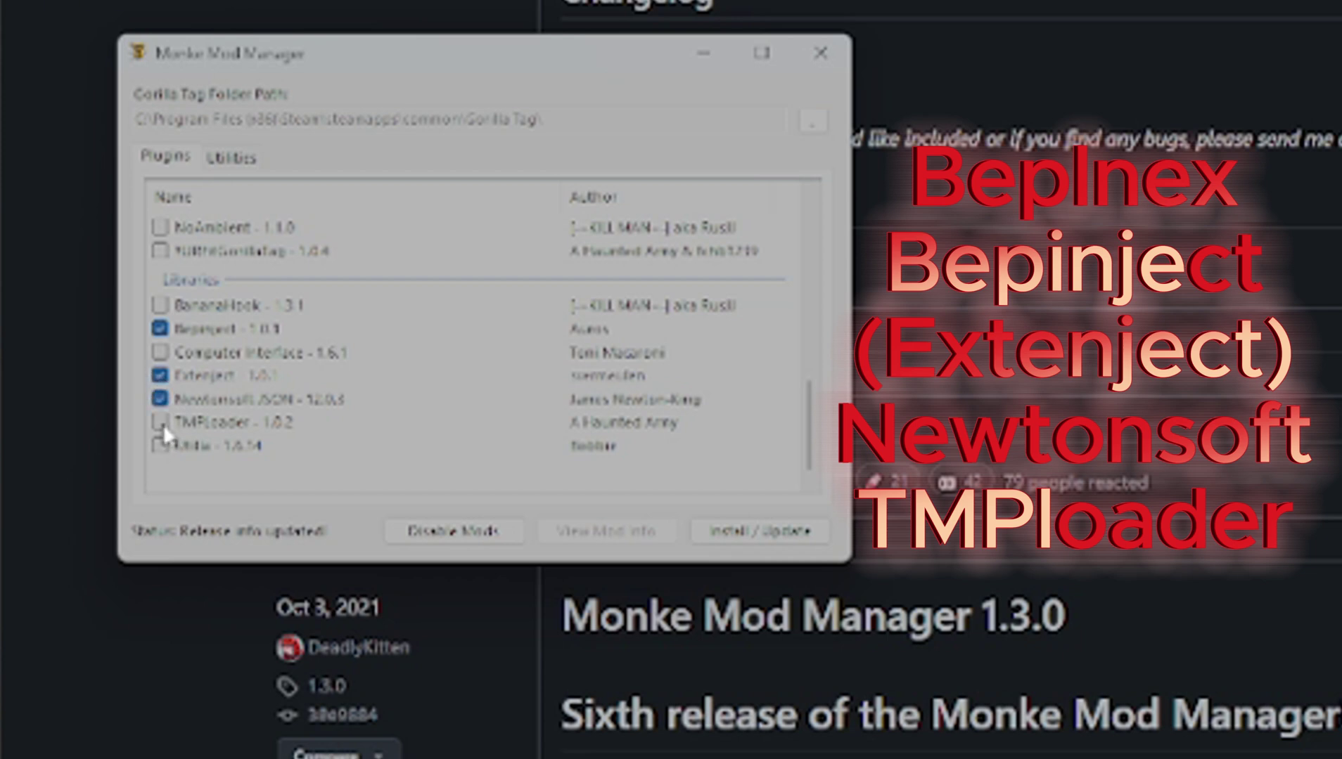
pyautogui.click(771, 531)
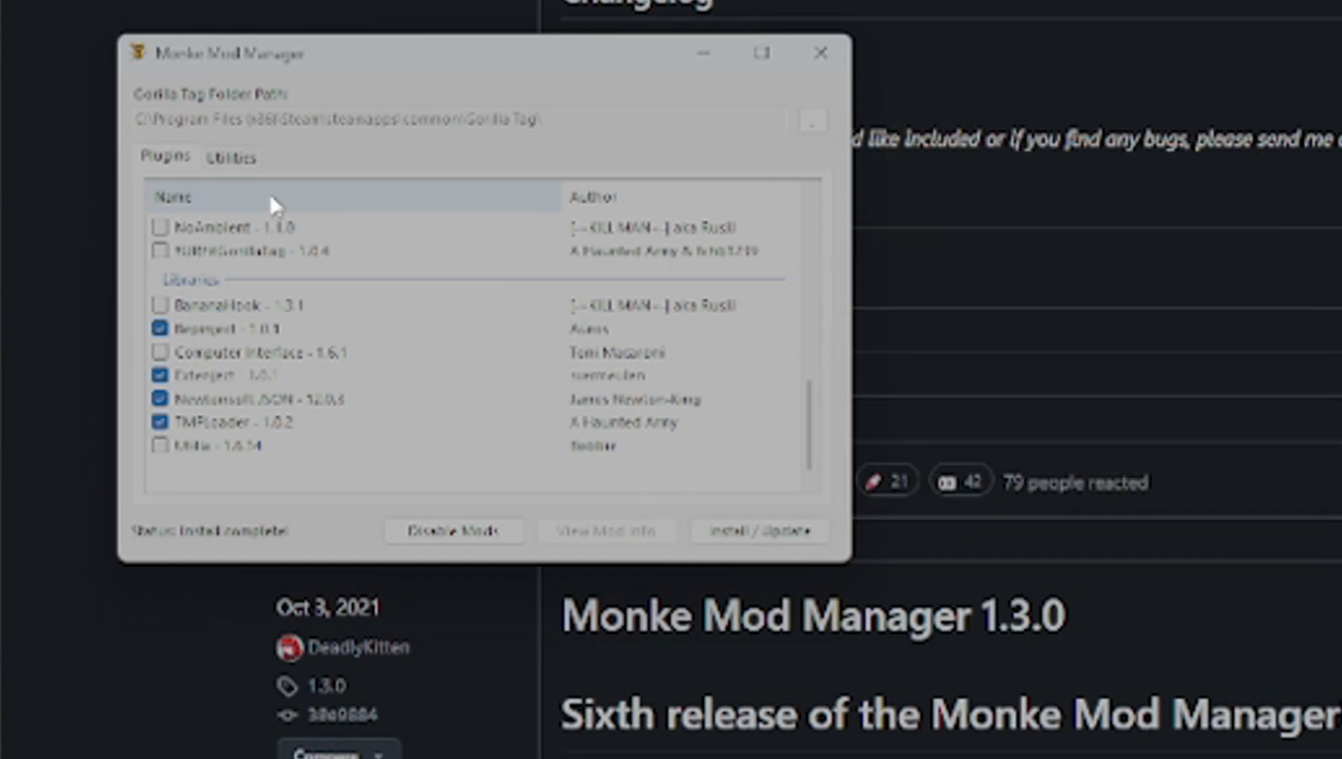
# Open the game's BepInEx folder from the mod manager's utilities and go into its plugins folder.
pyautogui.click(234, 165)
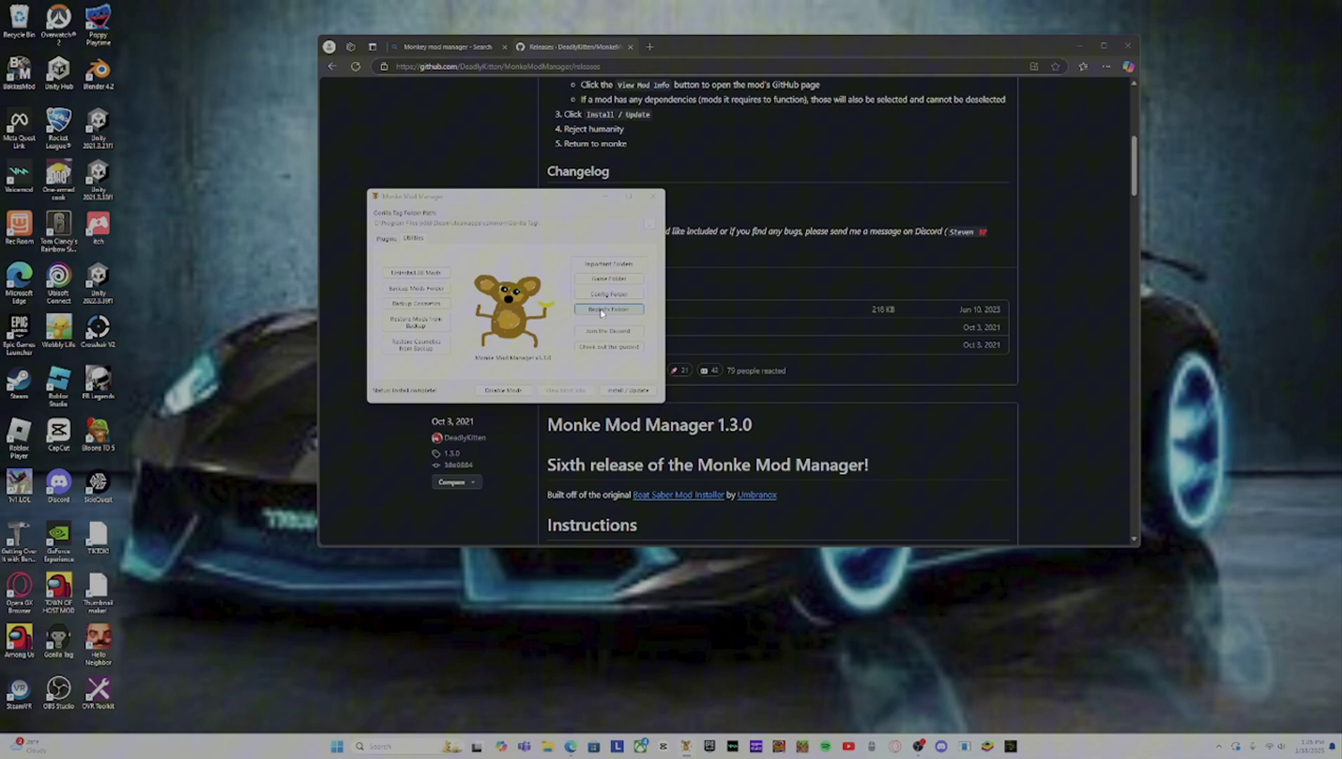
pyautogui.click(704, 331)
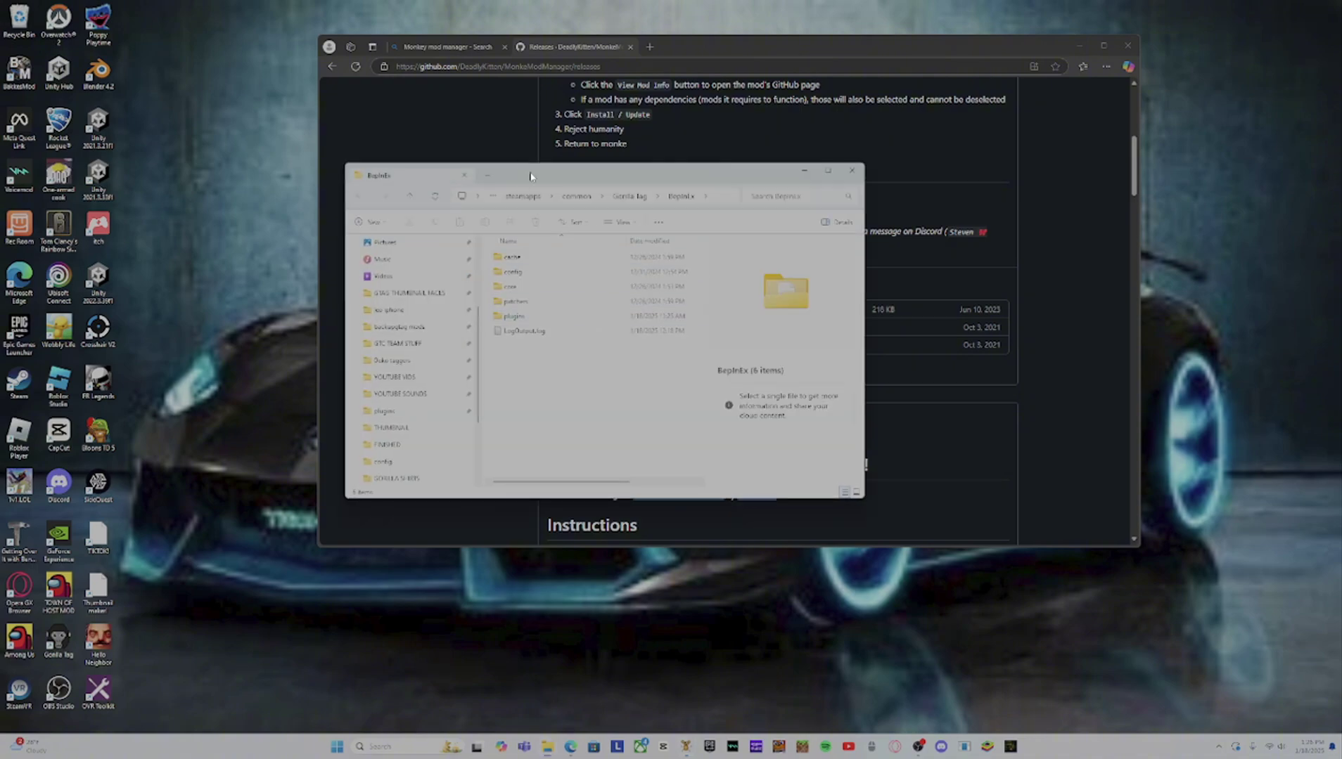
pyautogui.moveTo(562, 176); pyautogui.dragTo(981, 107)
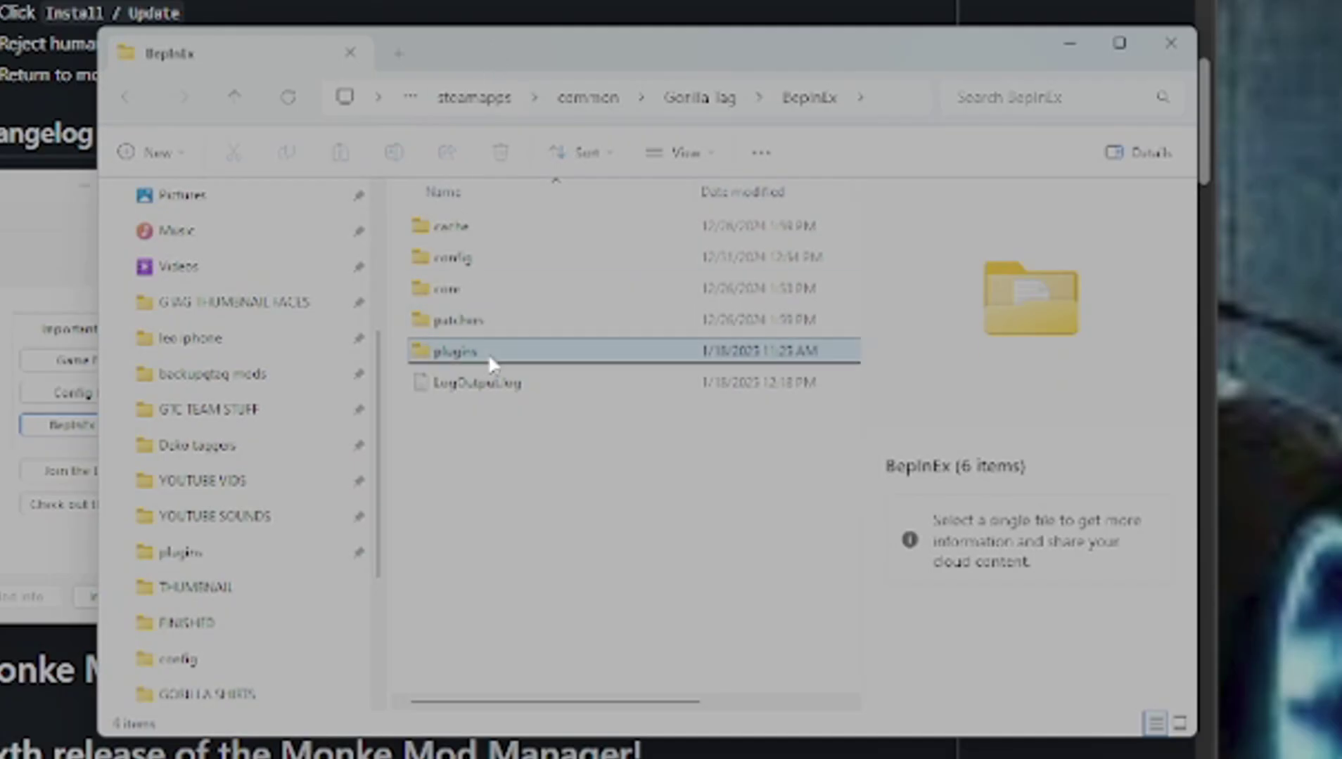
pyautogui.doubleClick(488, 353)
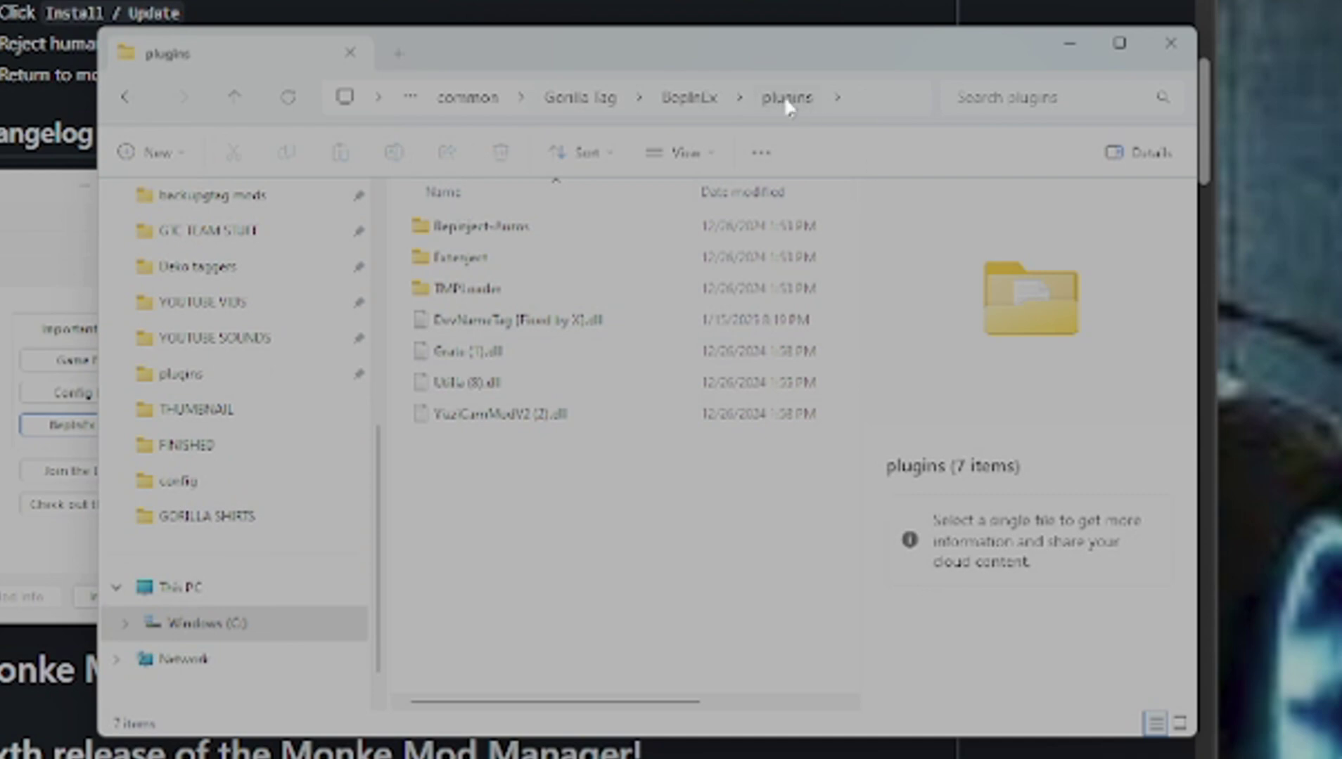
pyautogui.click(686, 96)
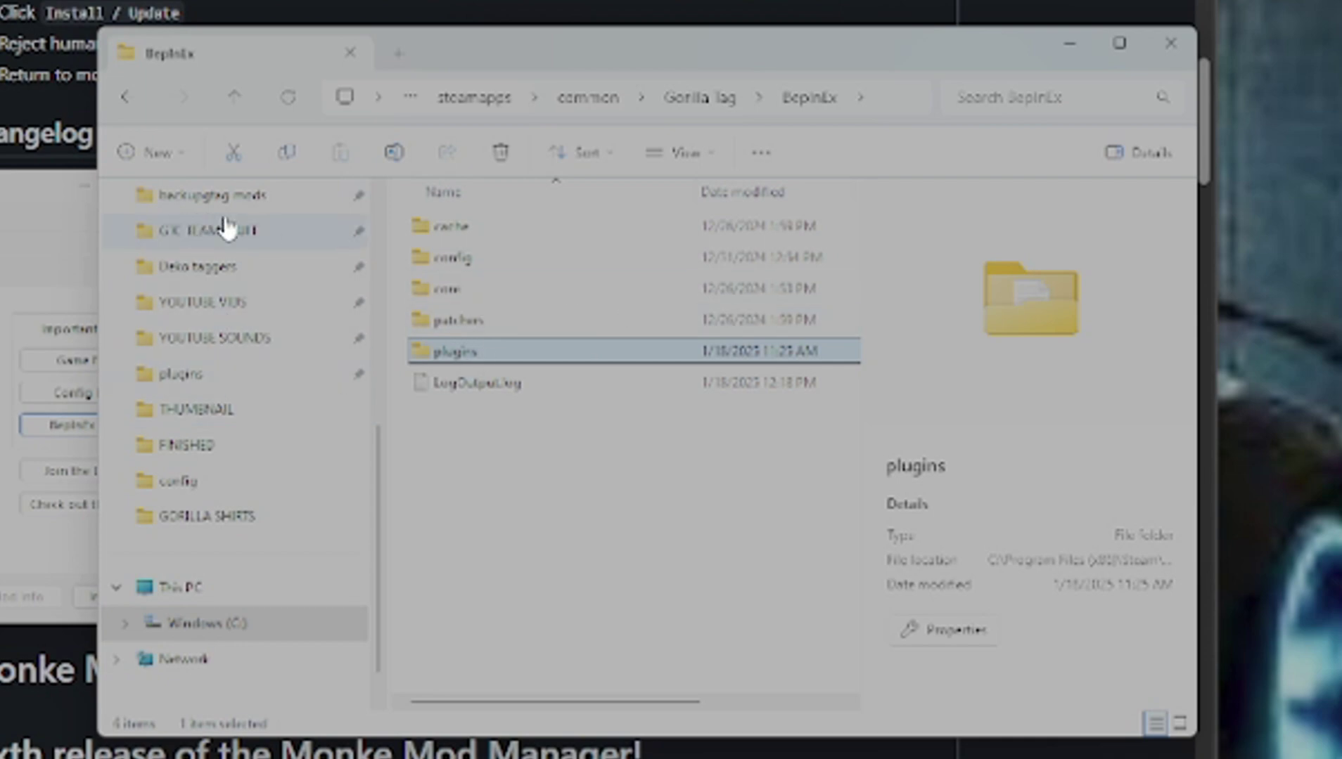
pyautogui.doubleClick(520, 350)
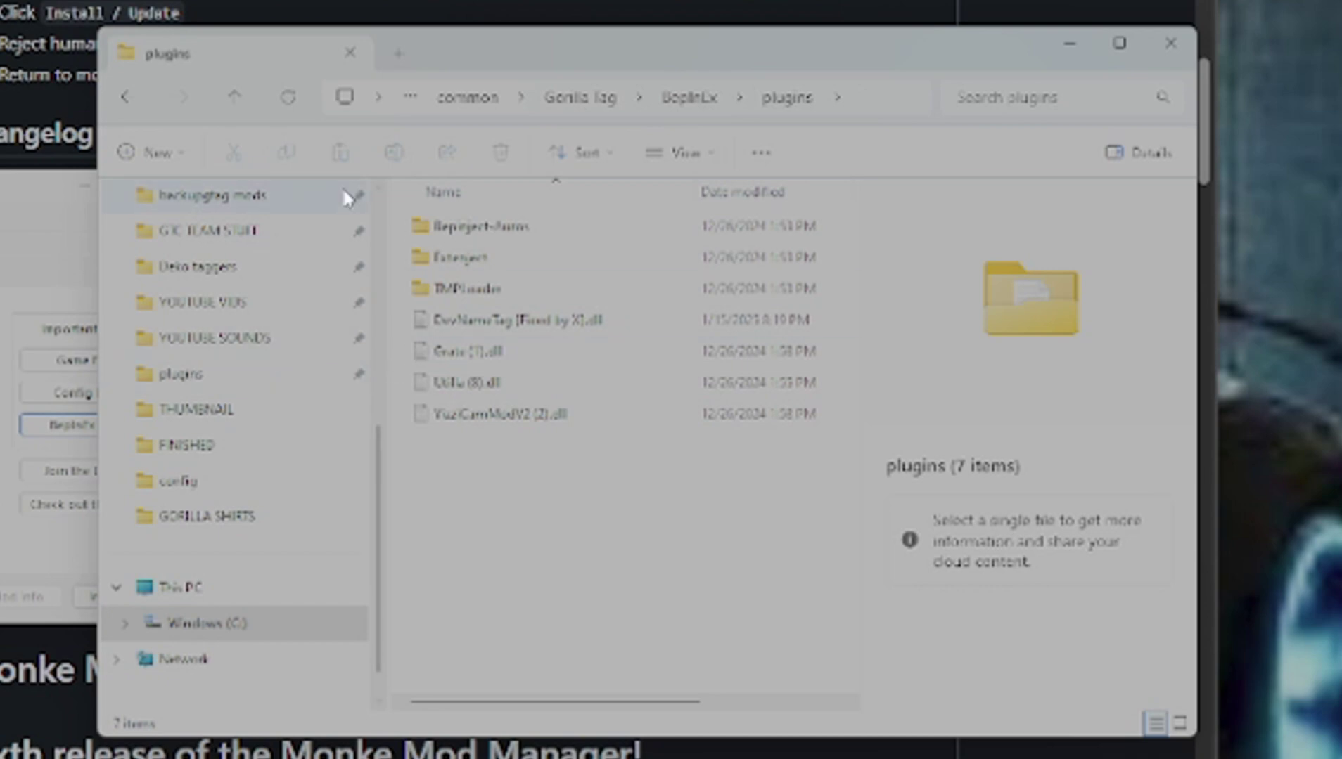
pyautogui.moveTo(427, 552); pyautogui.dragTo(496, 169)
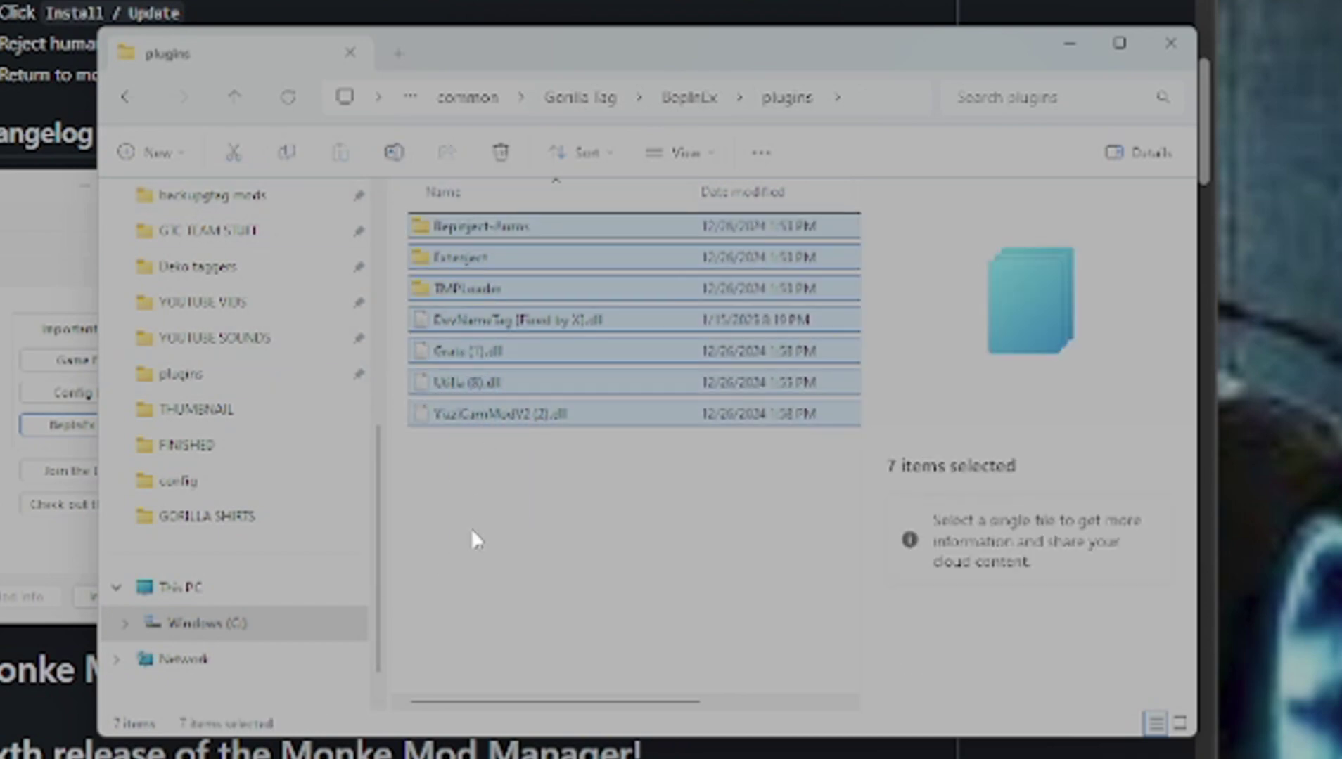
pyautogui.click(472, 533)
pyautogui.moveTo(401, 220); pyautogui.dragTo(450, 284)
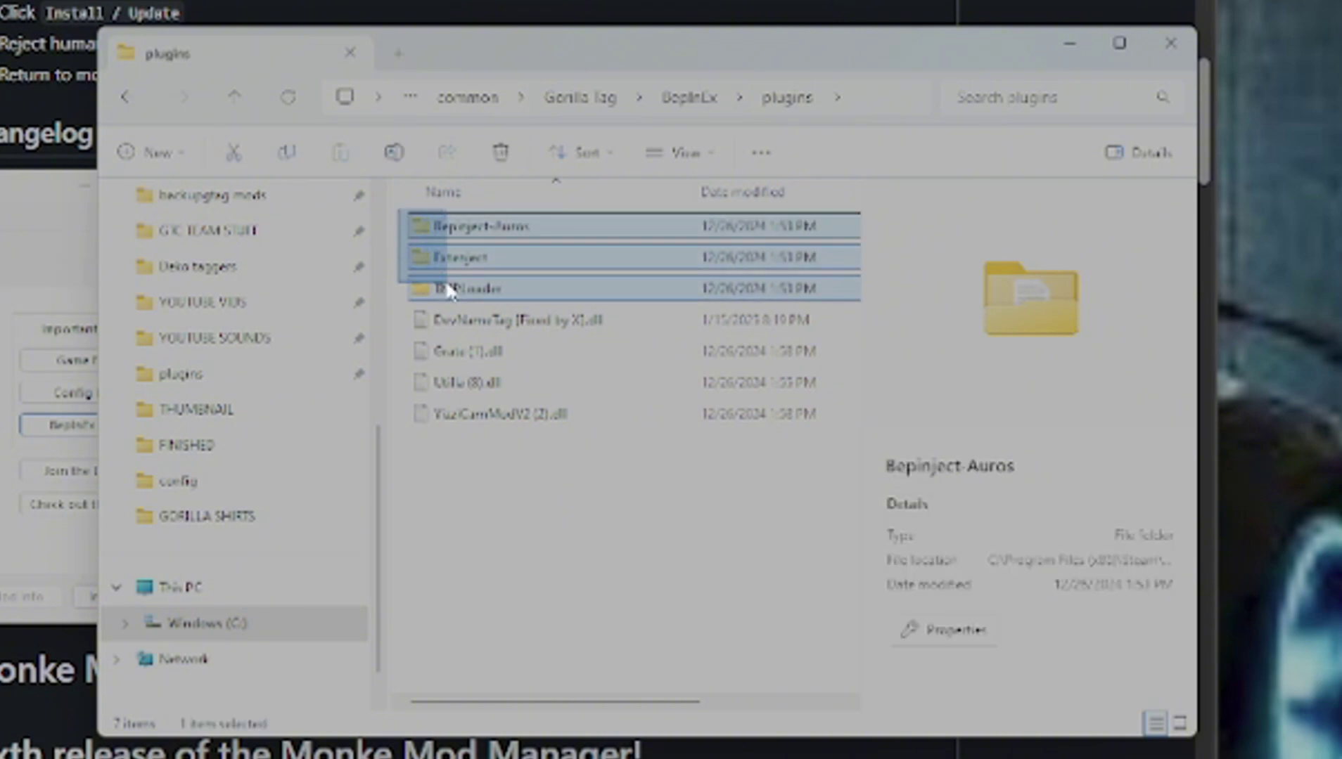
pyautogui.moveTo(408, 239); pyautogui.dragTo(437, 291)
pyautogui.click(401, 215)
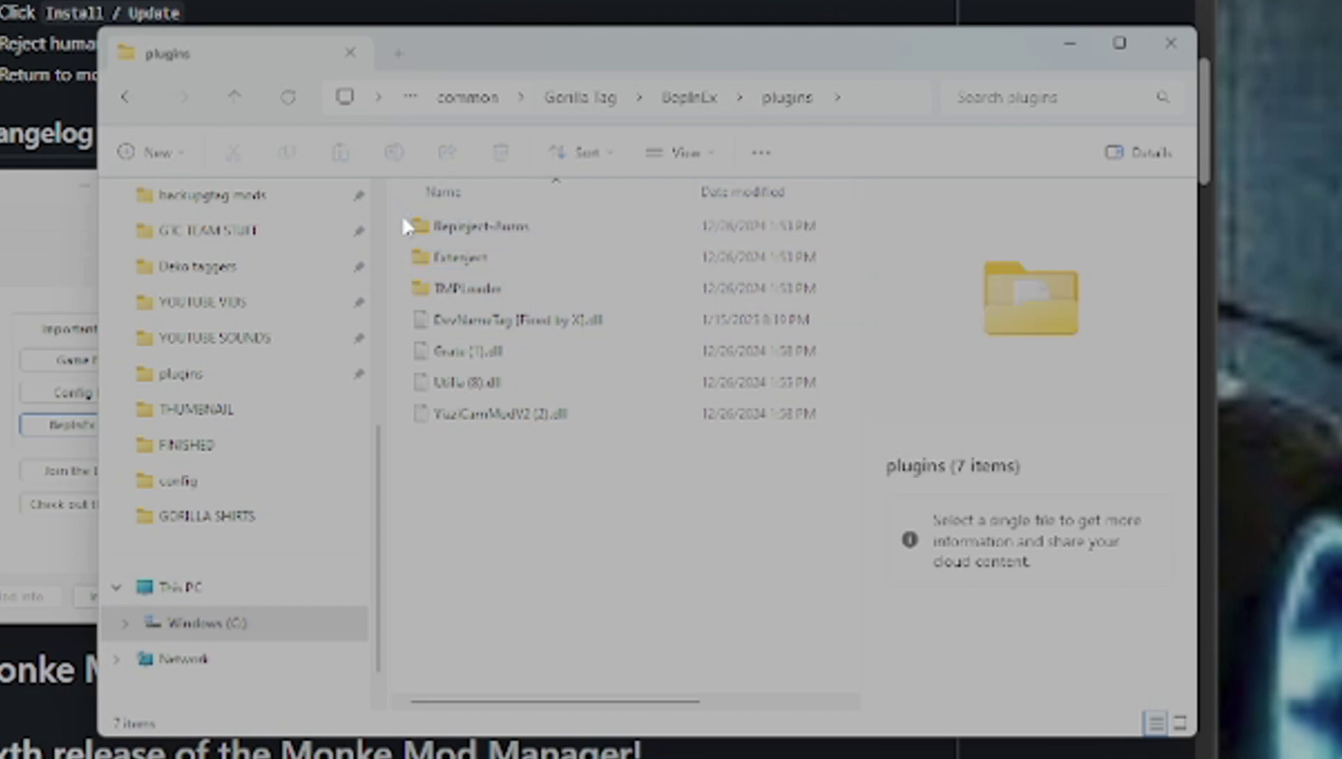
# Delete the four loose .dll mod files from the plugins folder, keeping the Bepinject-Auros, Extenject and TMPLoader folders.
pyautogui.moveTo(462, 469); pyautogui.dragTo(530, 330)
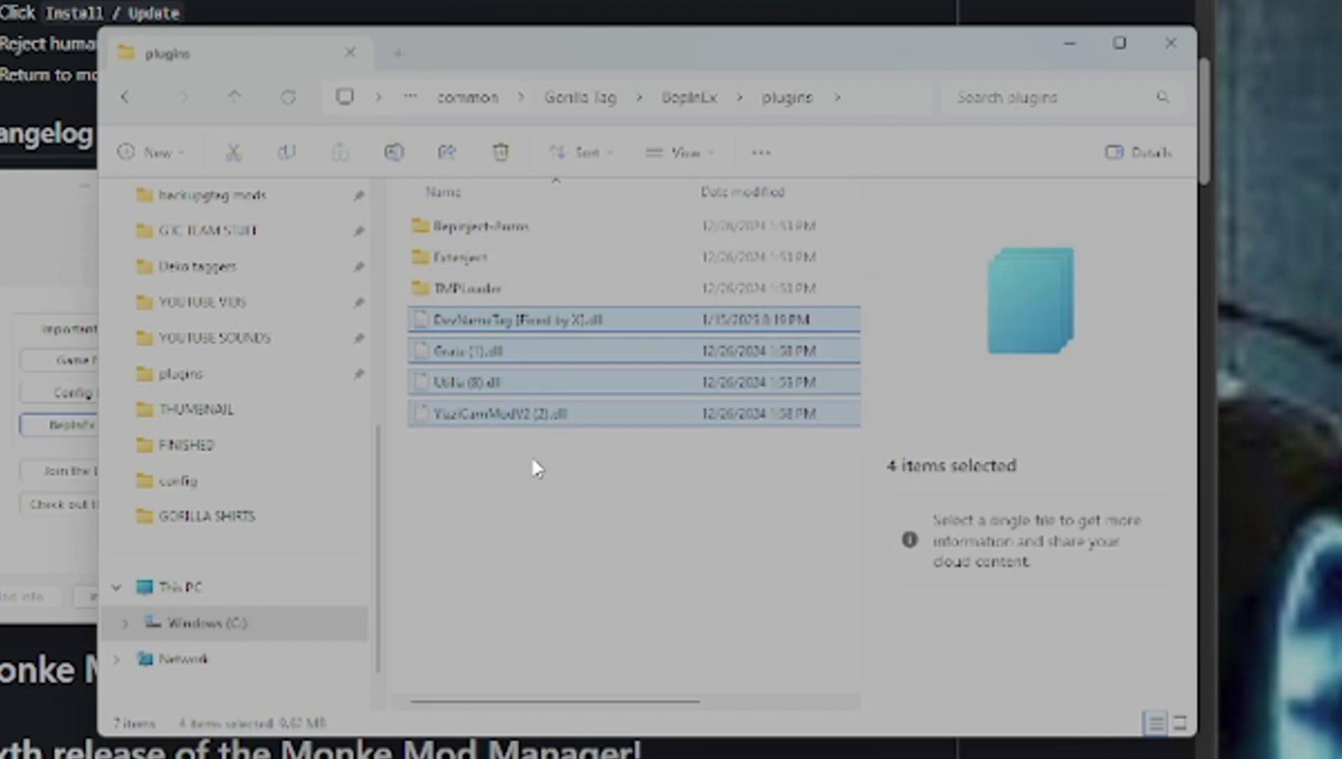
pyautogui.press('Delete')
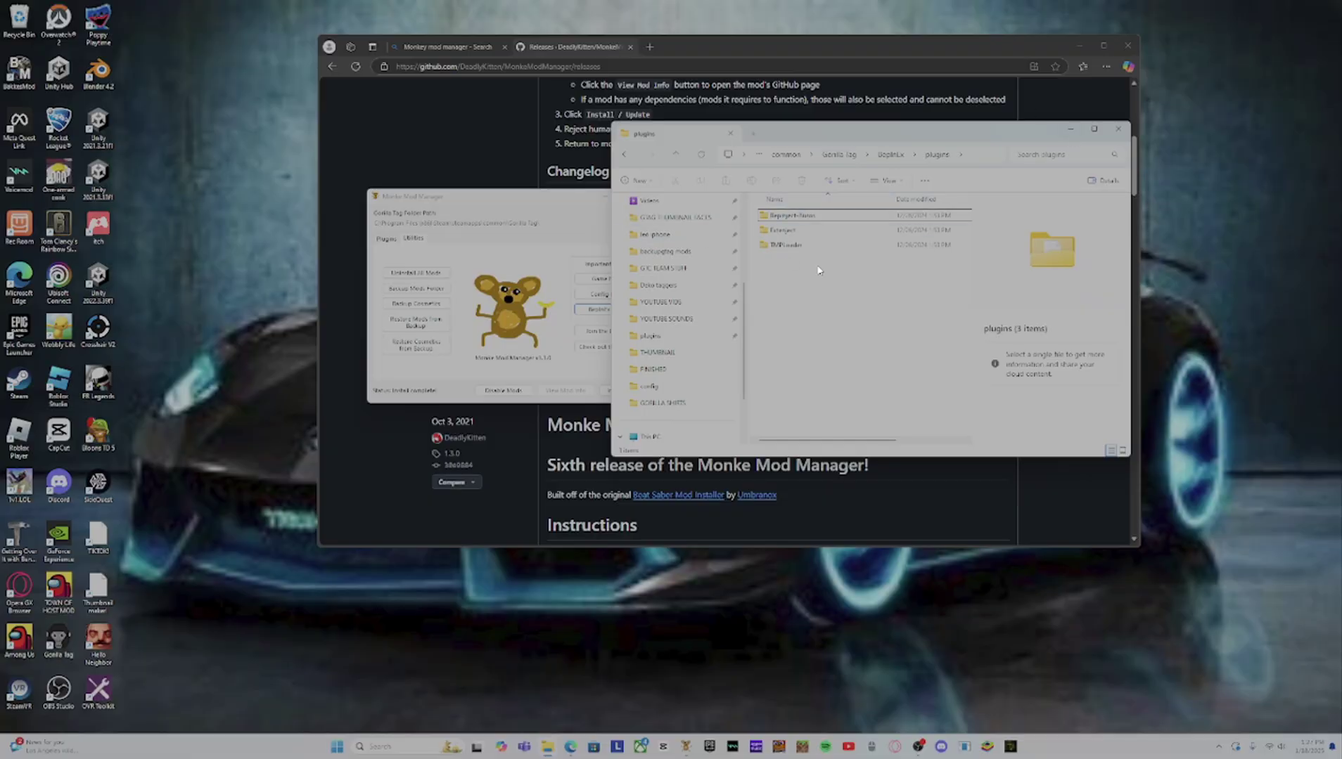
pyautogui.moveTo(945, 137); pyautogui.dragTo(1143, 275)
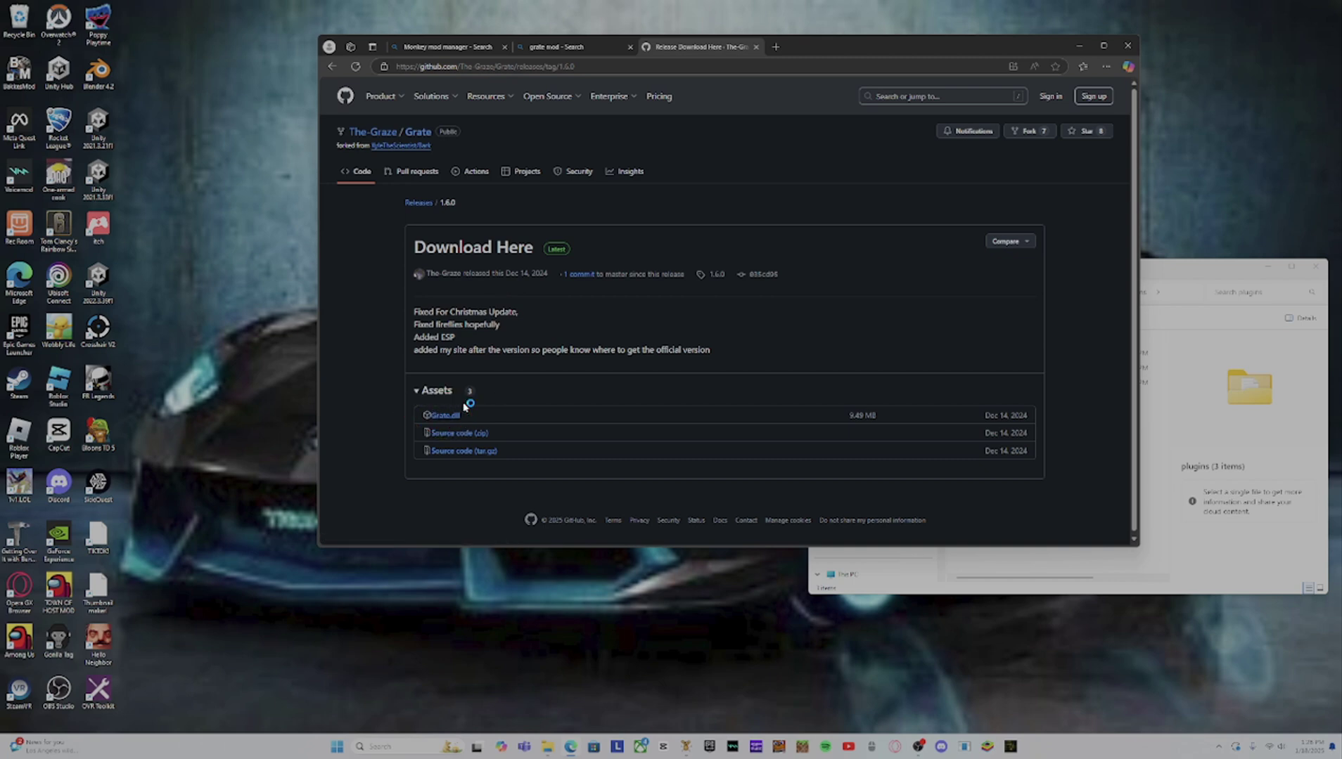
# Switch from the Grate release page to the plugins folder window and open Downloads in a second tab.
pyautogui.hotkey('alt', 'Tab')
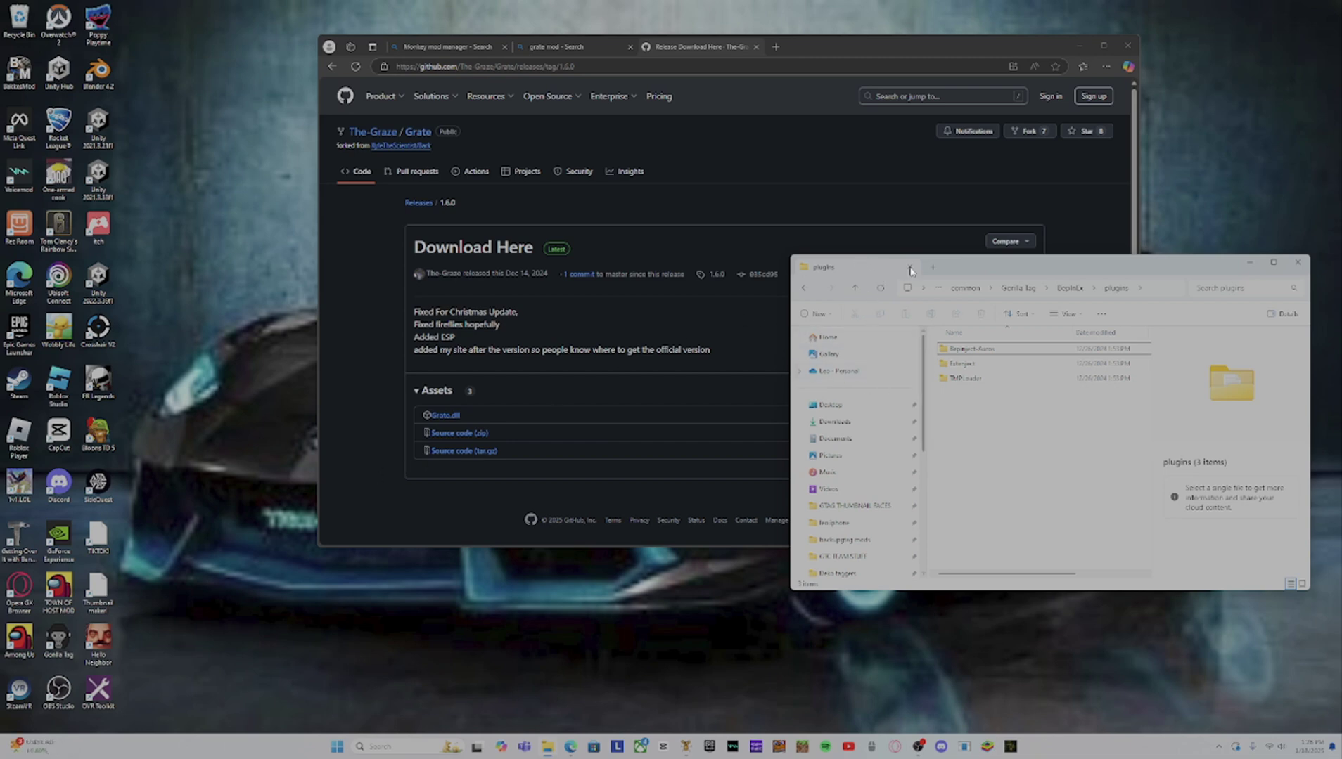
pyautogui.moveTo(993, 275); pyautogui.dragTo(711, 295)
pyautogui.click(712, 288)
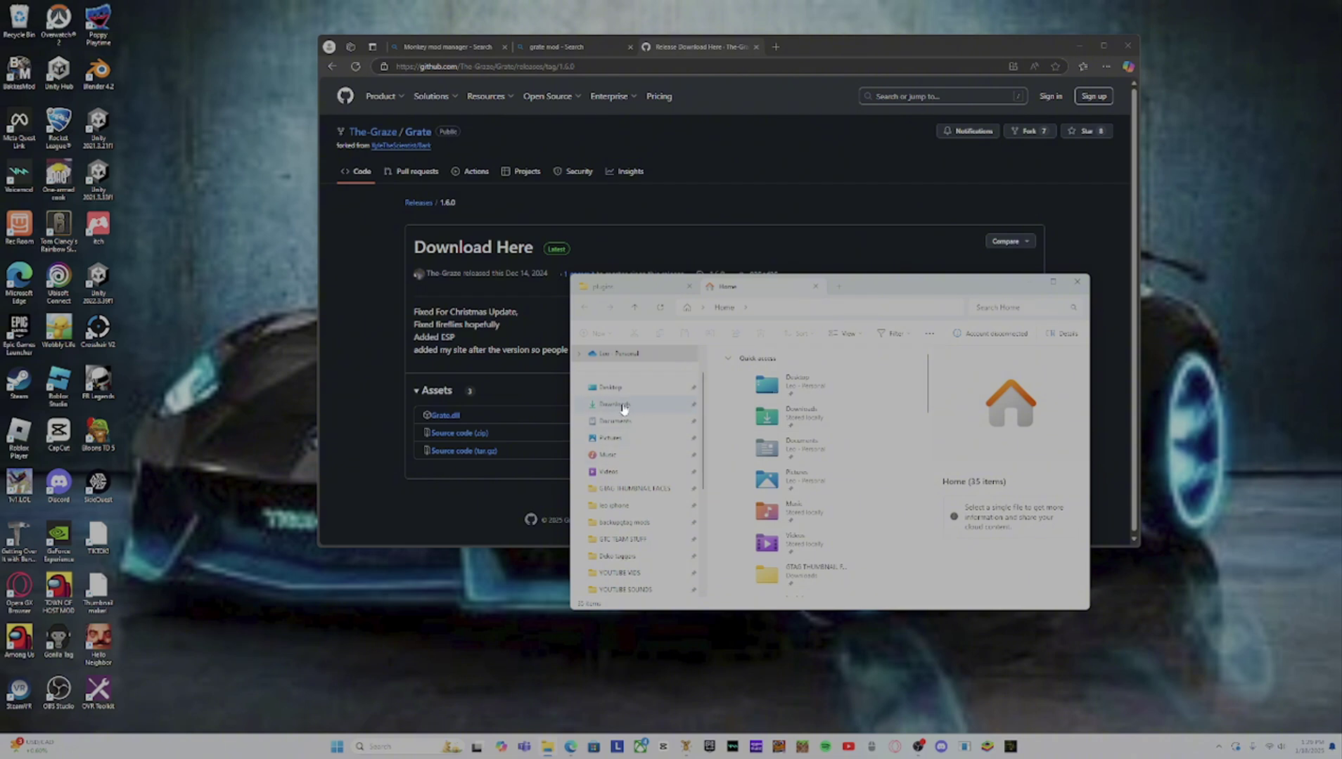
pyautogui.doubleClick(812, 419)
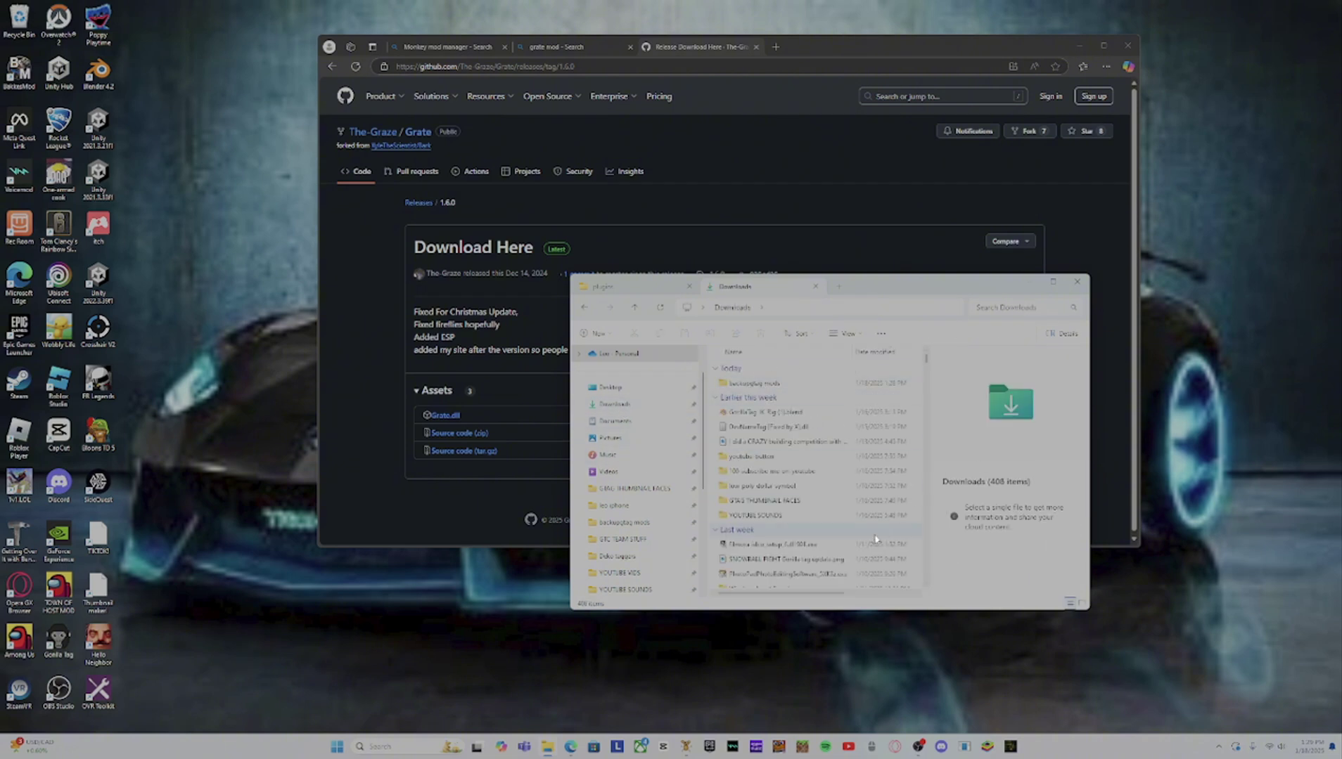
# Move Grate (1).dll from Downloads into the BepInEx plugins folder.
pyautogui.scroll(-10, 833, 472)
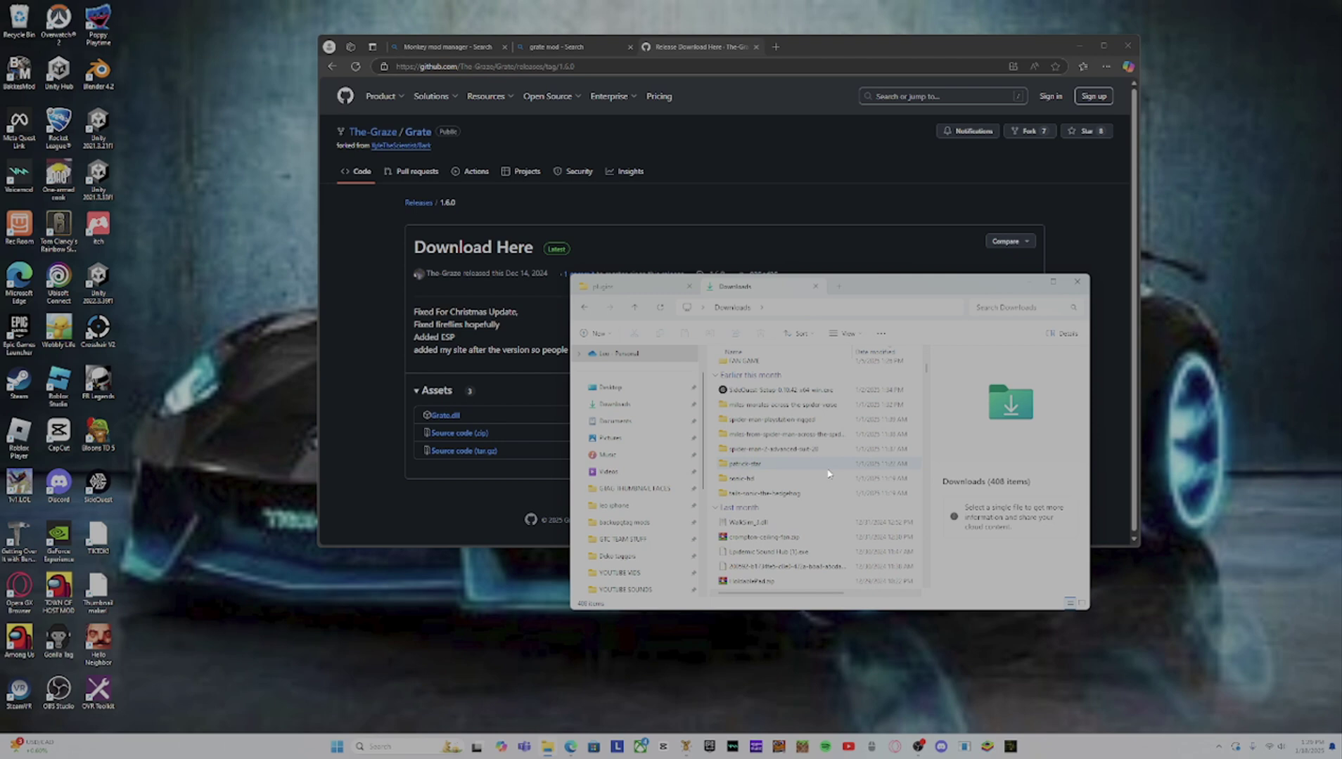
pyautogui.scroll(-1, 801, 482)
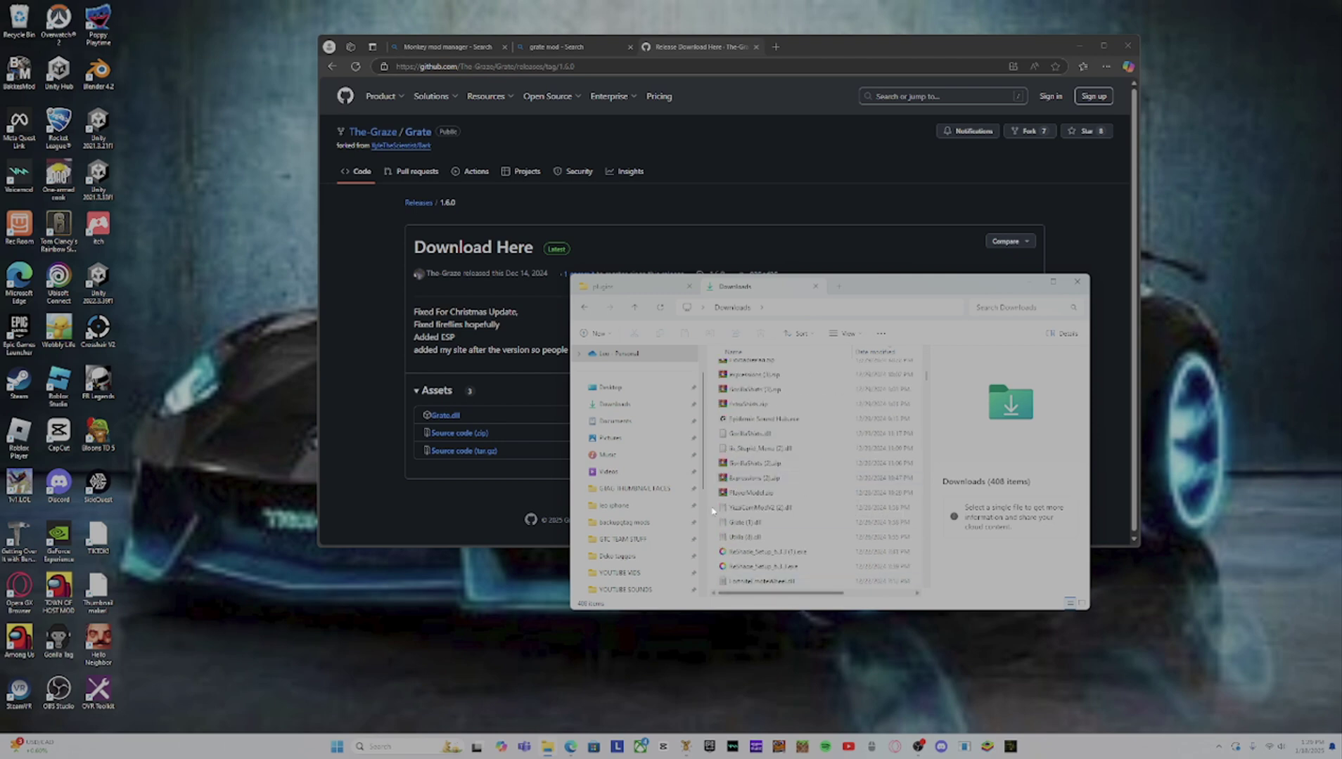
pyautogui.click(754, 524)
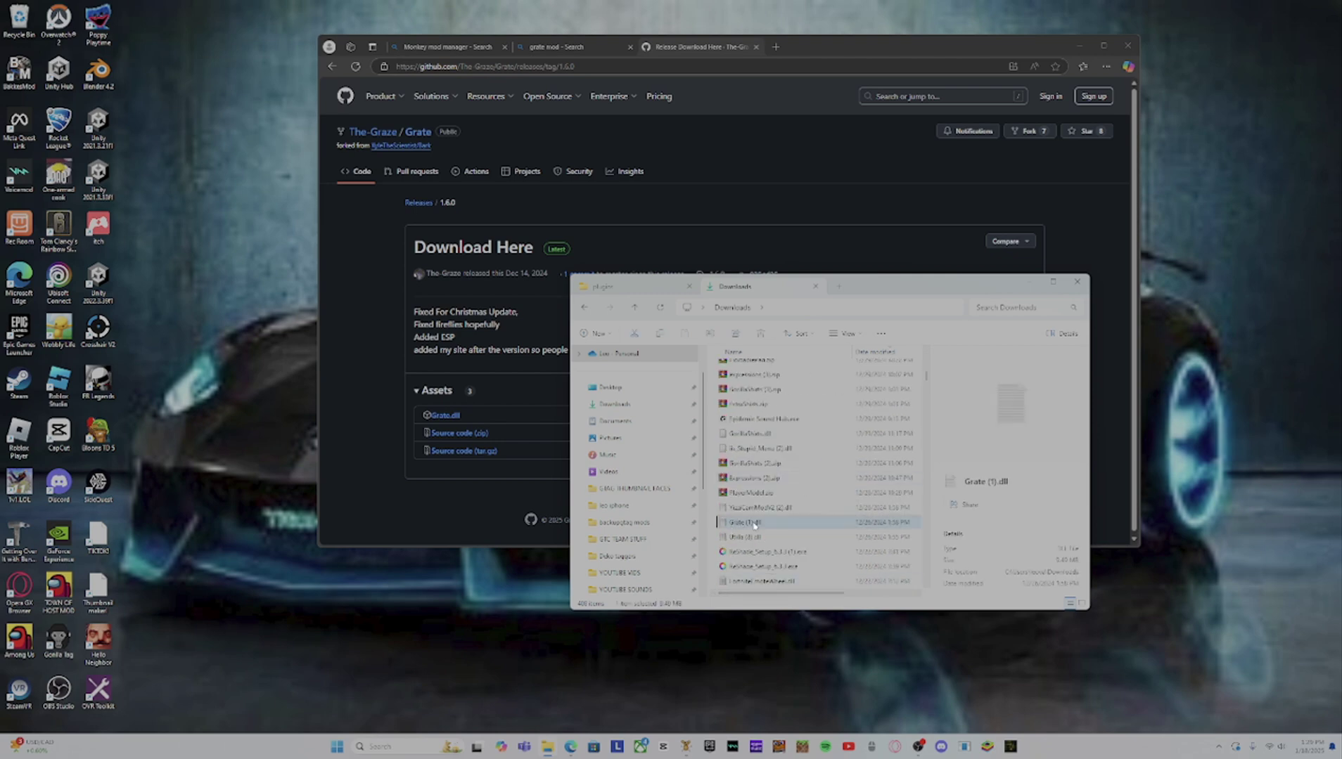
pyautogui.moveTo(752, 524); pyautogui.dragTo(758, 450)
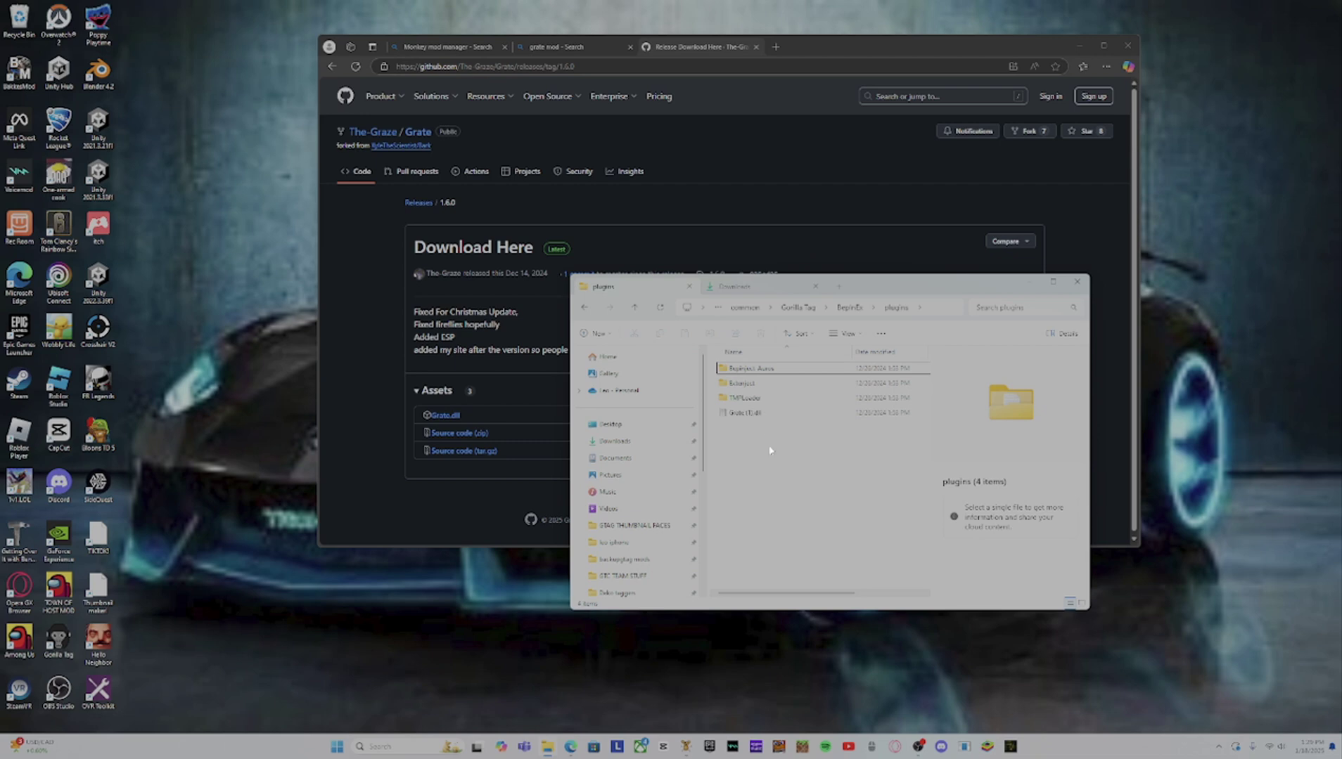
pyautogui.hscroll(3, 754, 452)
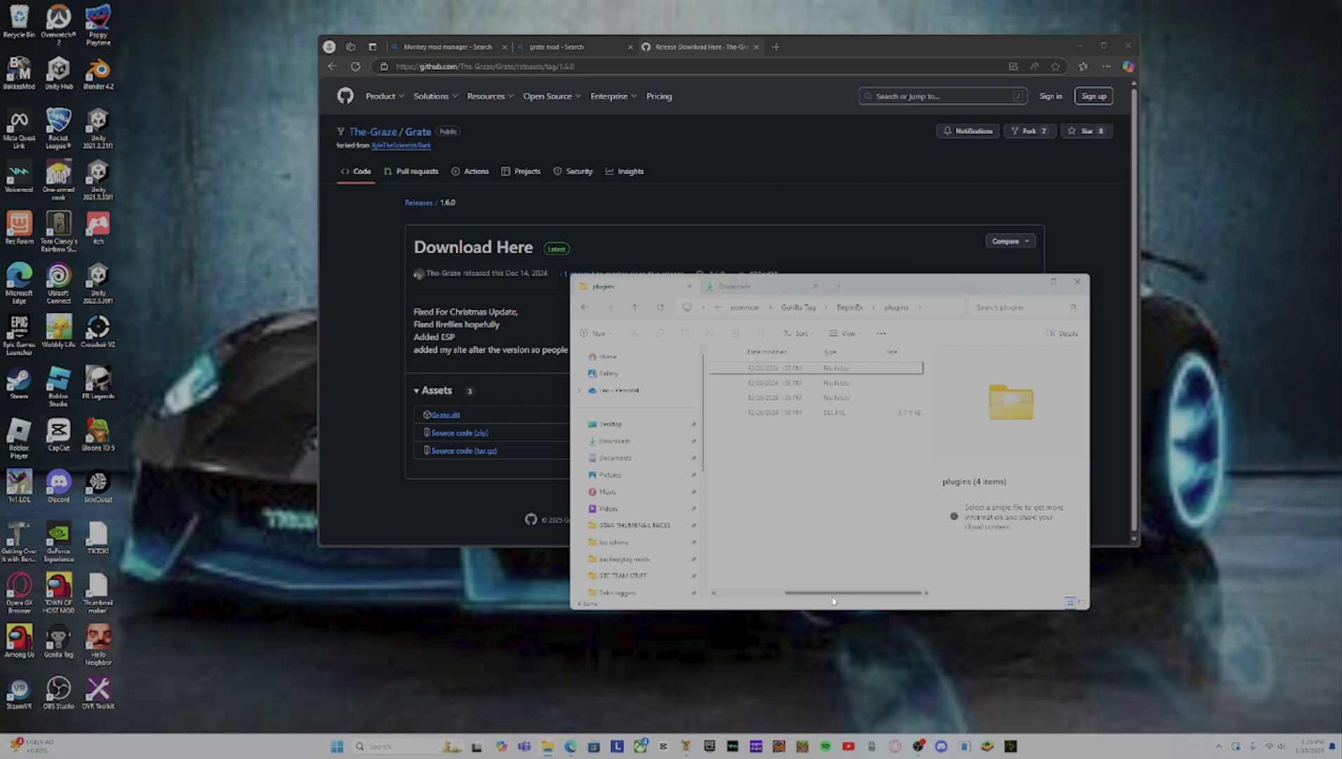
pyautogui.moveTo(793, 598); pyautogui.dragTo(726, 598)
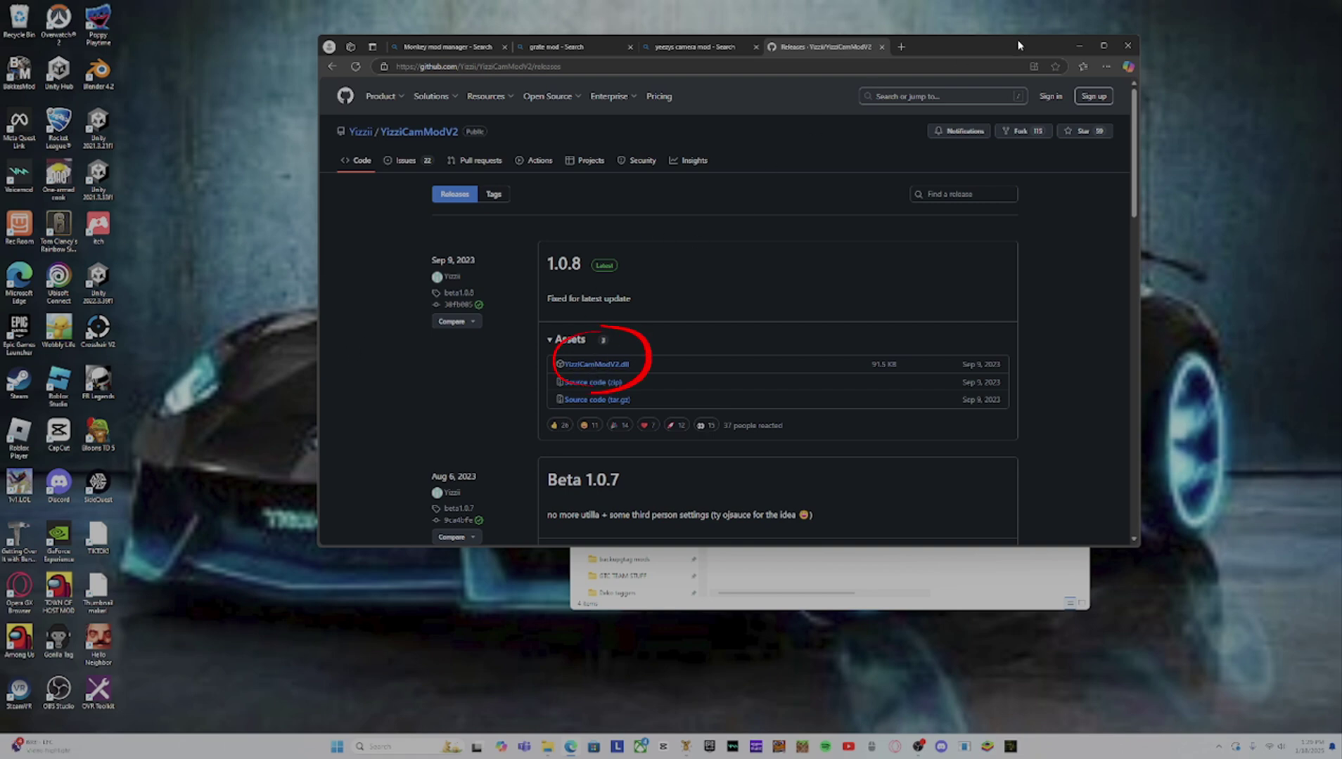
# Return to the Downloads tab in File Explorer and move YizziCamModV2 (2).dll into the plugins folder.
pyautogui.click(874, 566)
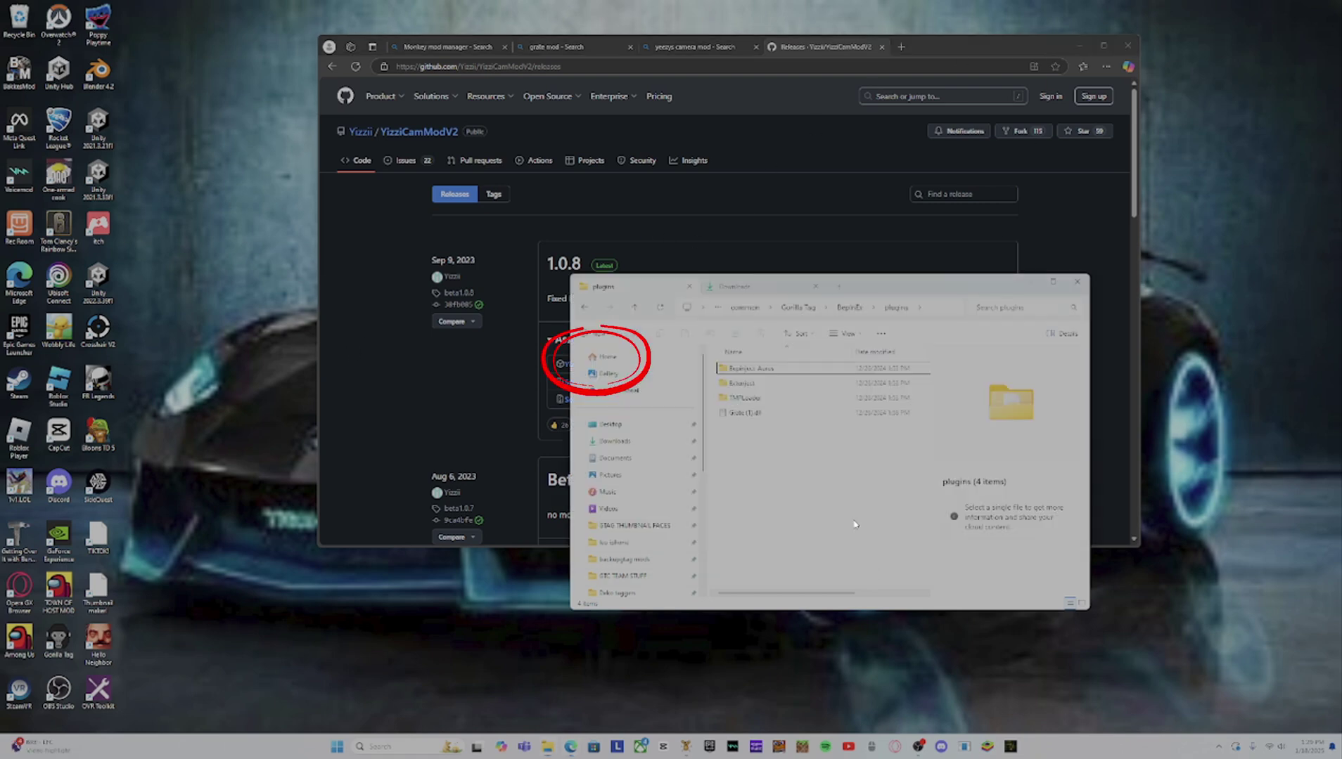
pyautogui.click(739, 286)
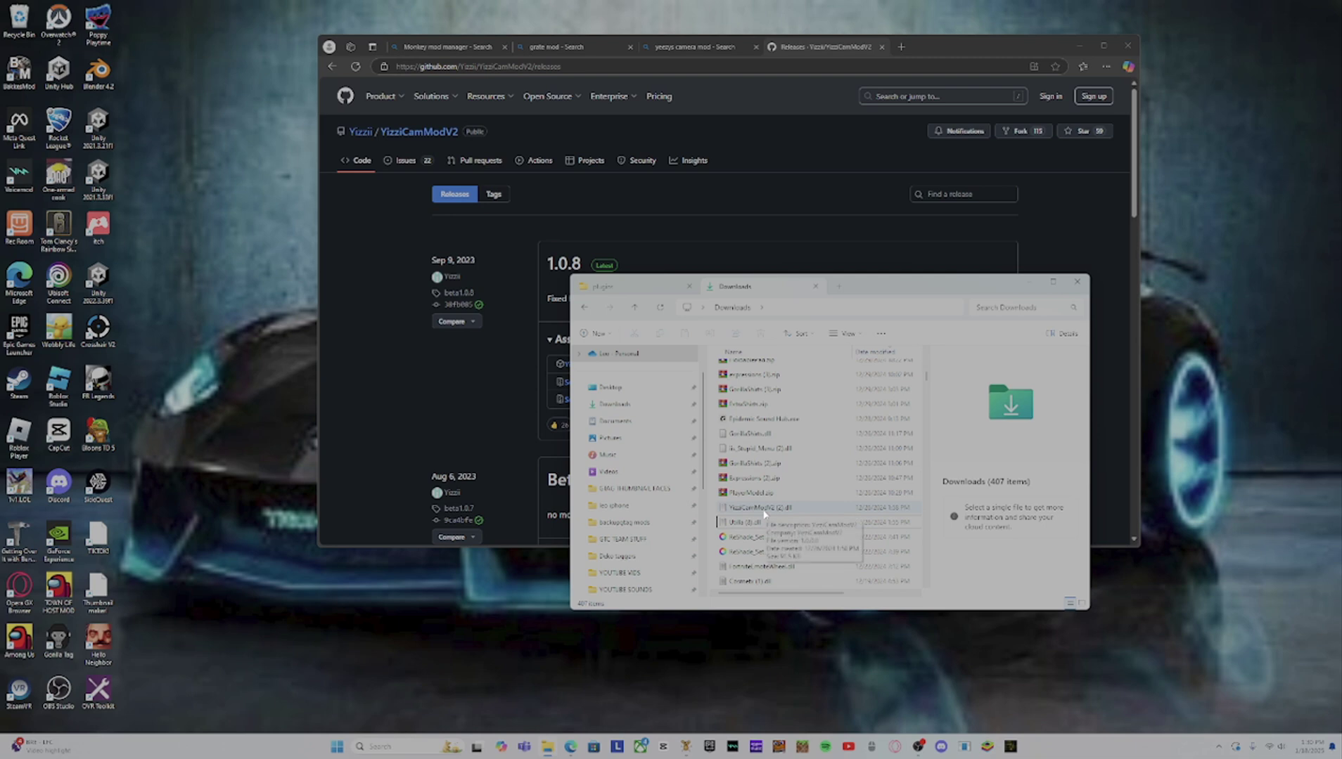
pyautogui.click(765, 509)
pyautogui.moveTo(766, 511); pyautogui.dragTo(774, 478)
pyautogui.click(1049, 282)
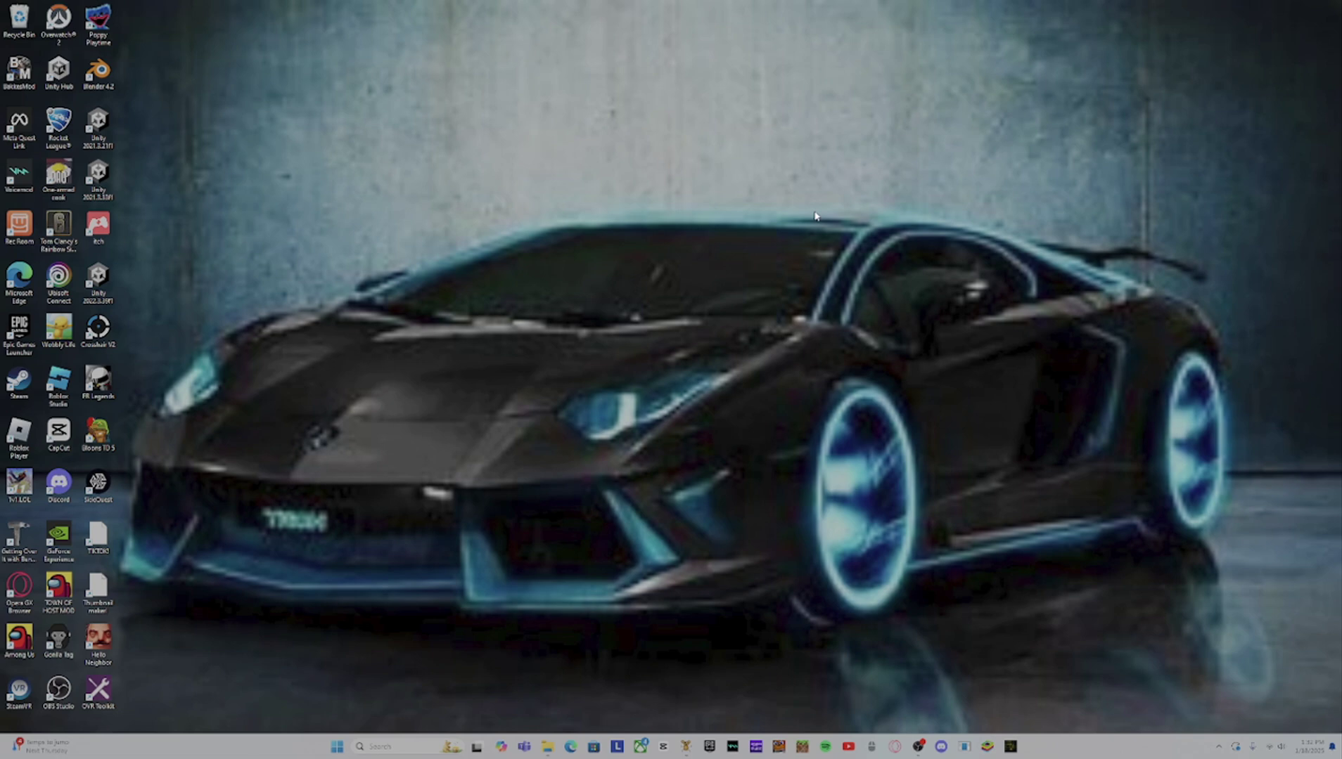
# Bring the plugins folder window back up from the desktop to view the installed mods.
pyautogui.moveTo(691, 744)
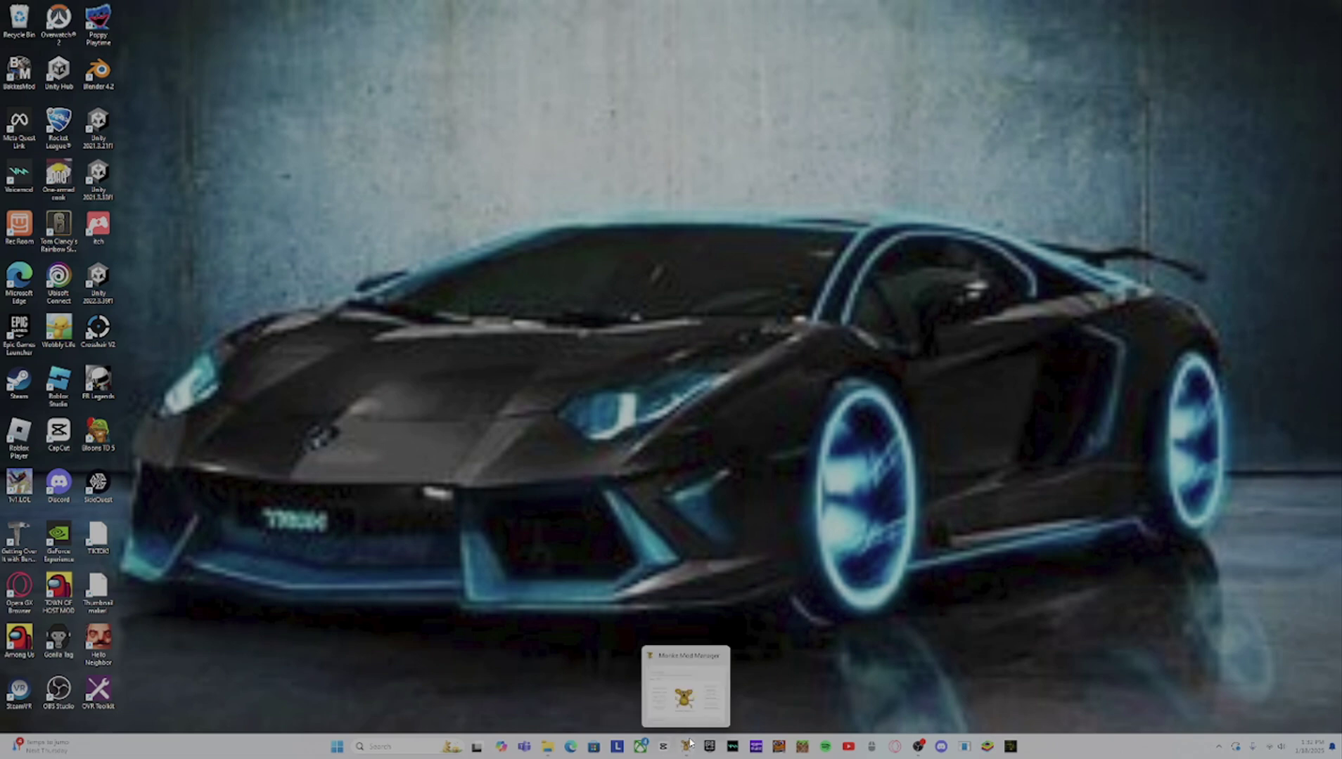
pyautogui.click(546, 745)
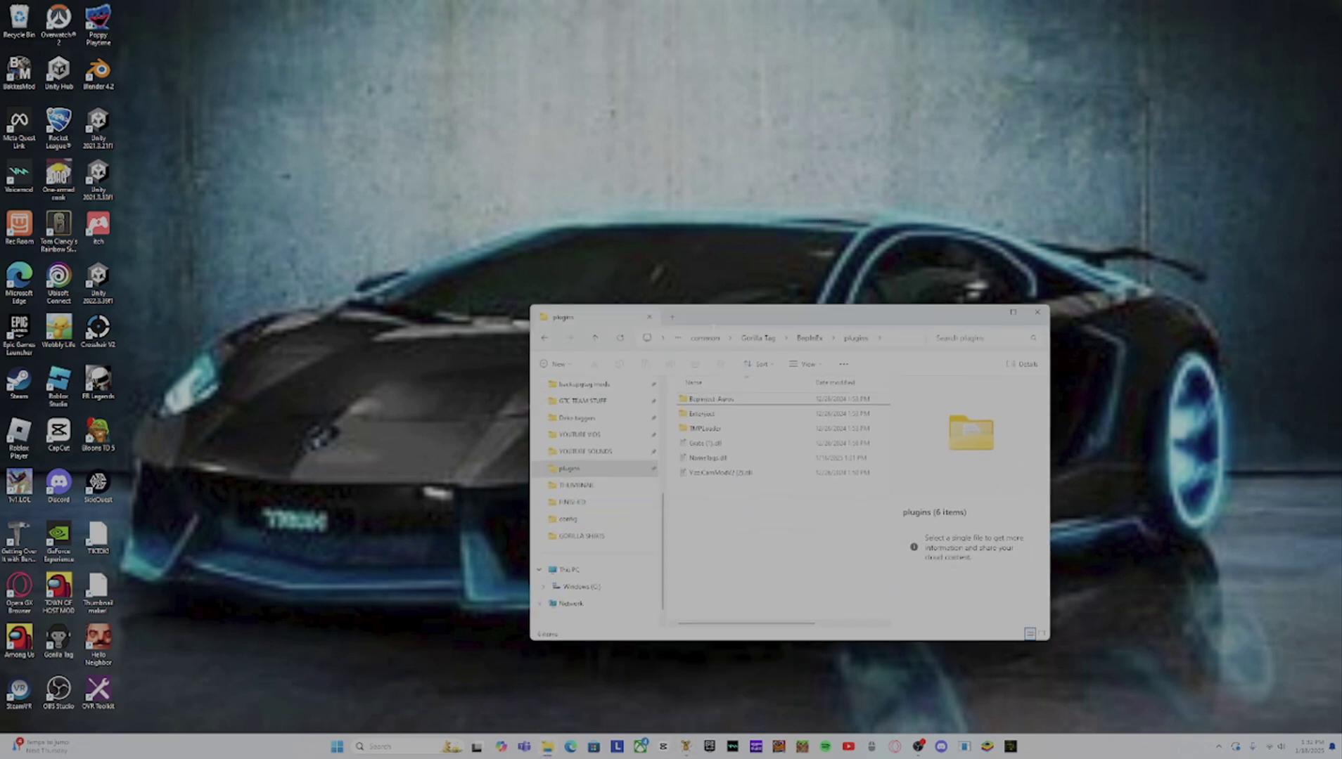
# Bring up the Utilla release page in the browser, and open Downloads in a second tab of the plugins folder window.
pyautogui.moveTo(688, 497)
pyautogui.mouseDown()
pyautogui.moveTo(767, 509)
pyautogui.moveTo(824, 583)
pyautogui.mouseUp()
pyautogui.click(570, 747)
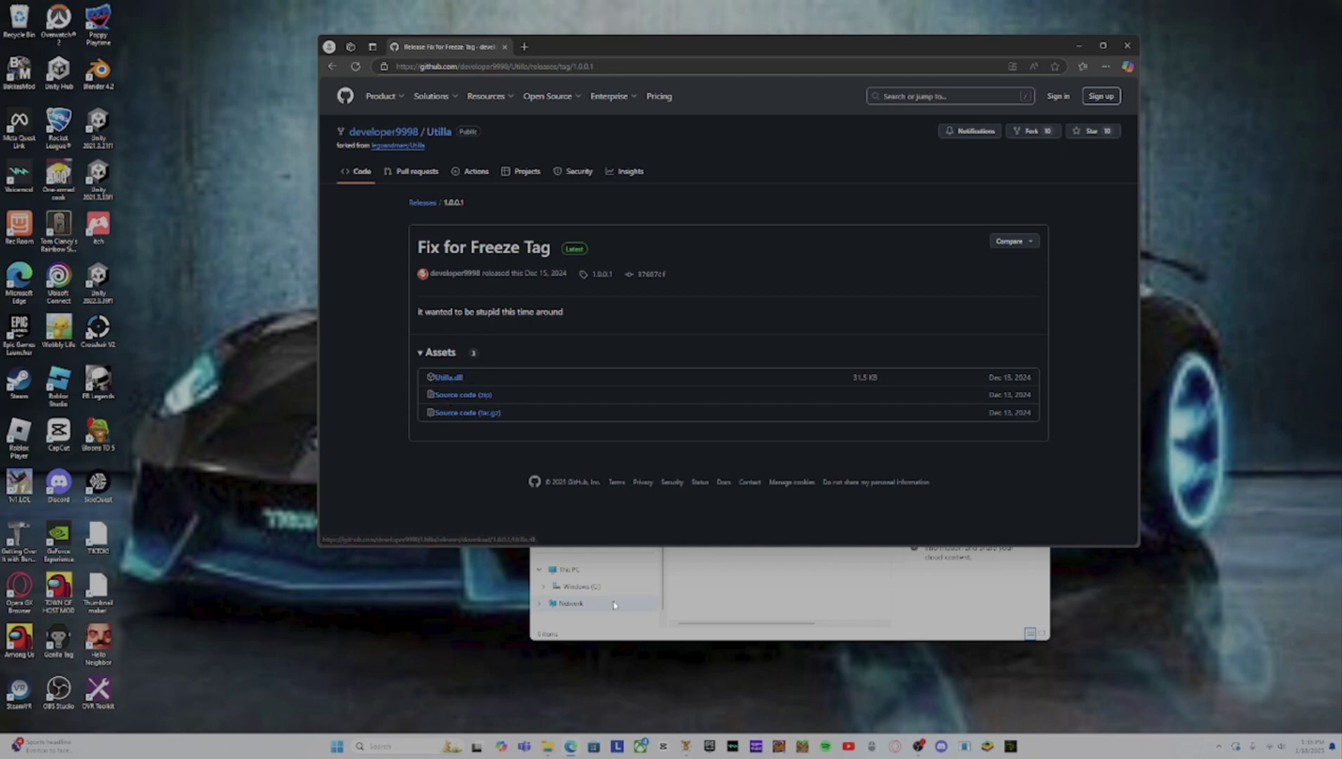
pyautogui.click(792, 604)
pyautogui.click(672, 317)
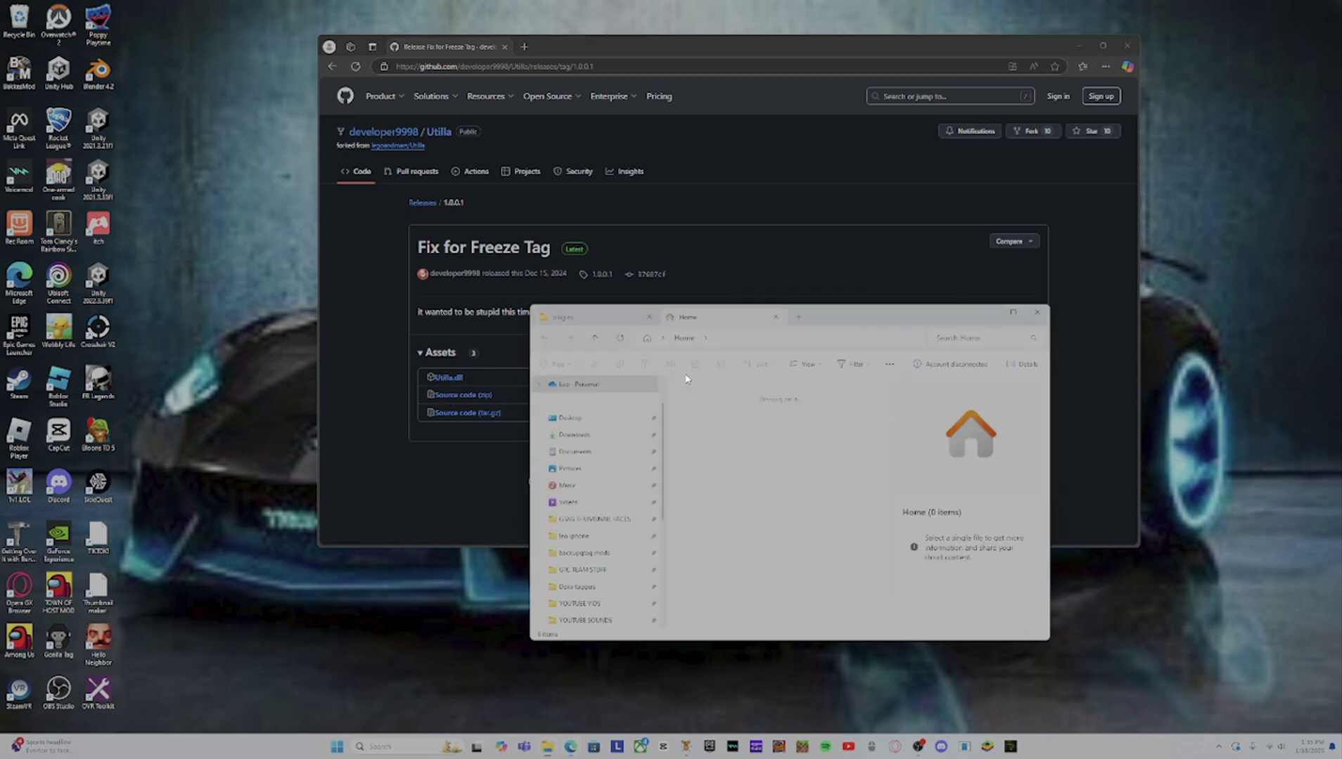
pyautogui.click(606, 433)
# Find Utilla (8).dll in Downloads and move it into the BepInEx plugins folder.
pyautogui.scroll(-5, 731, 480)
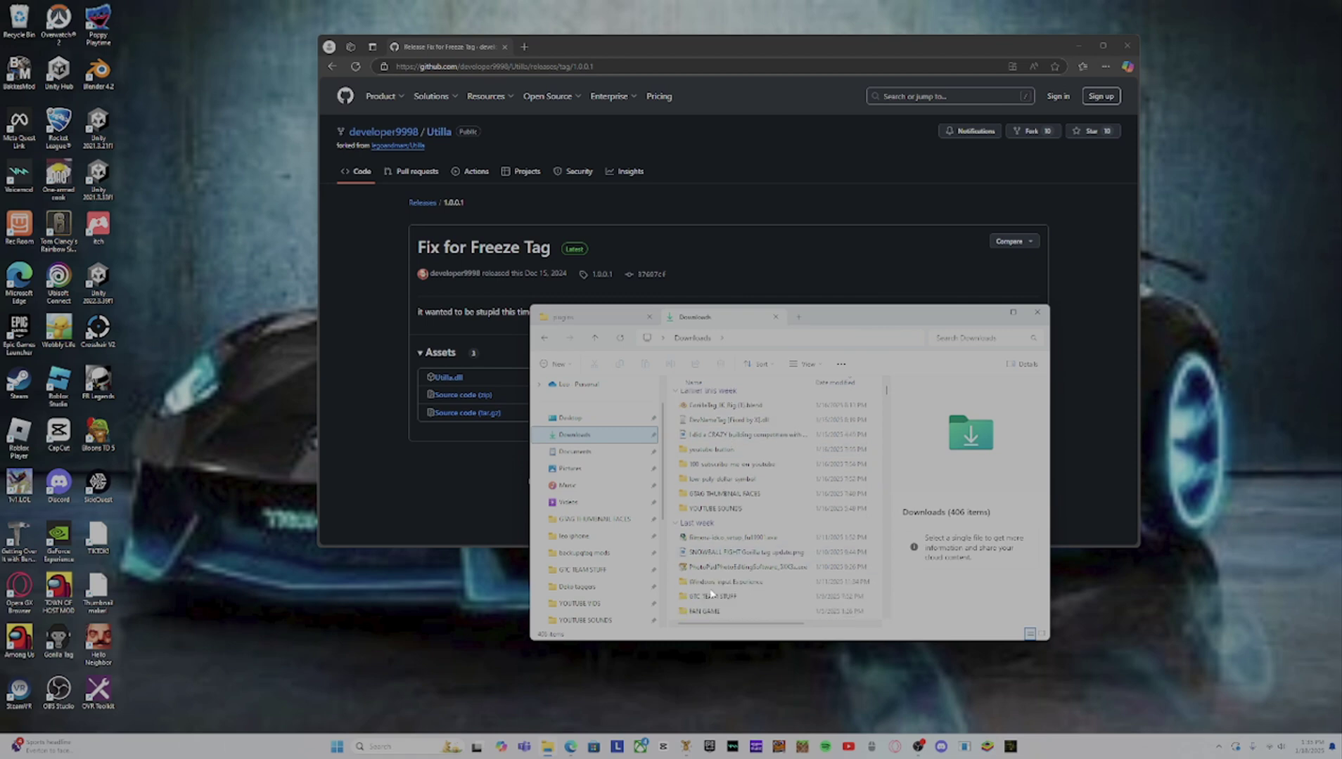
pyautogui.scroll(-3, 705, 529)
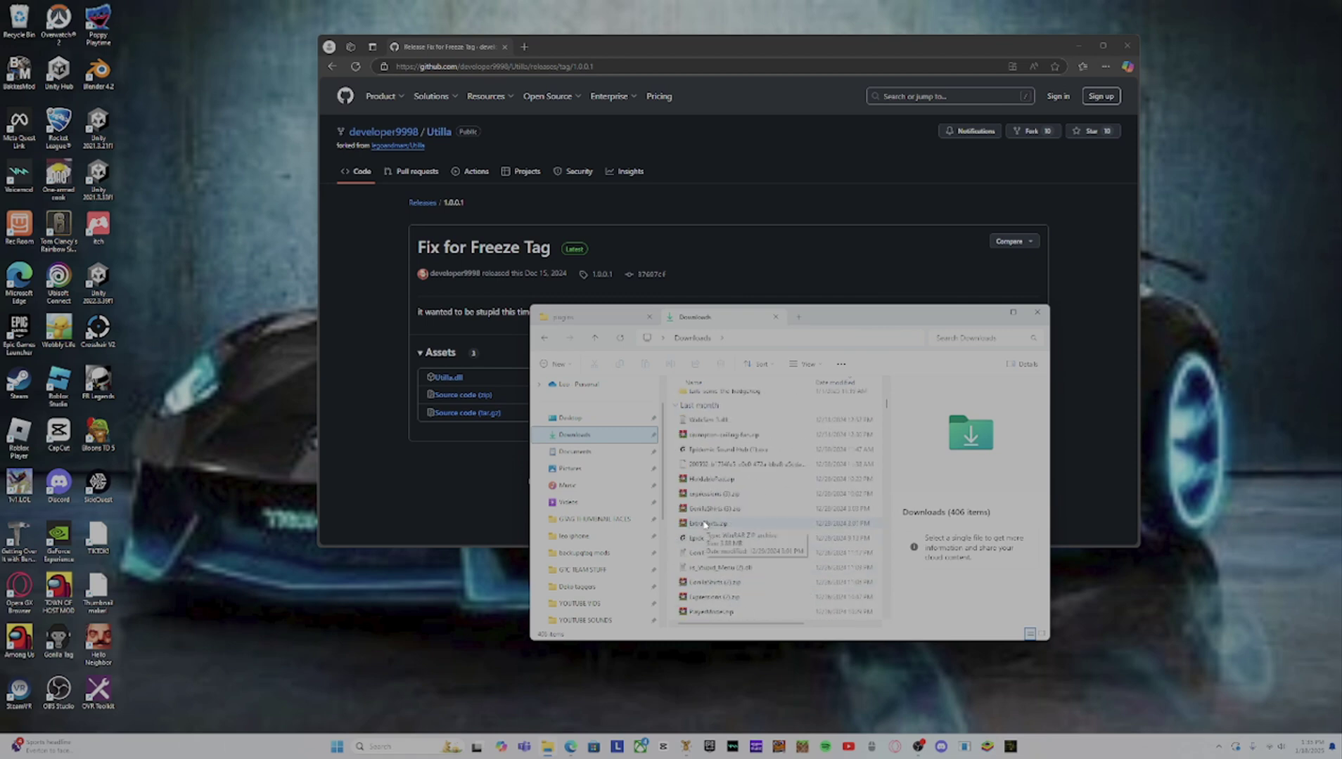
pyautogui.click(707, 584)
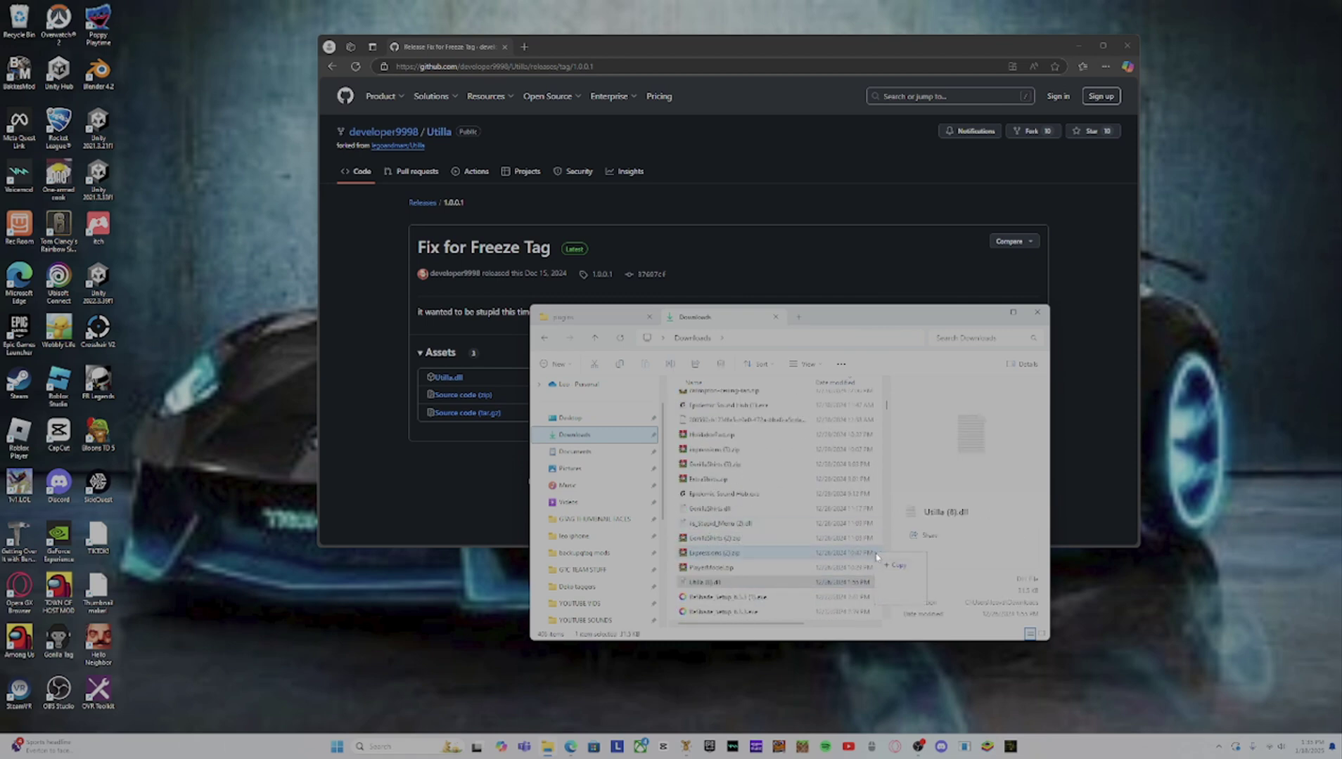
pyautogui.moveTo(707, 582); pyautogui.dragTo(597, 572)
pyautogui.click(743, 509)
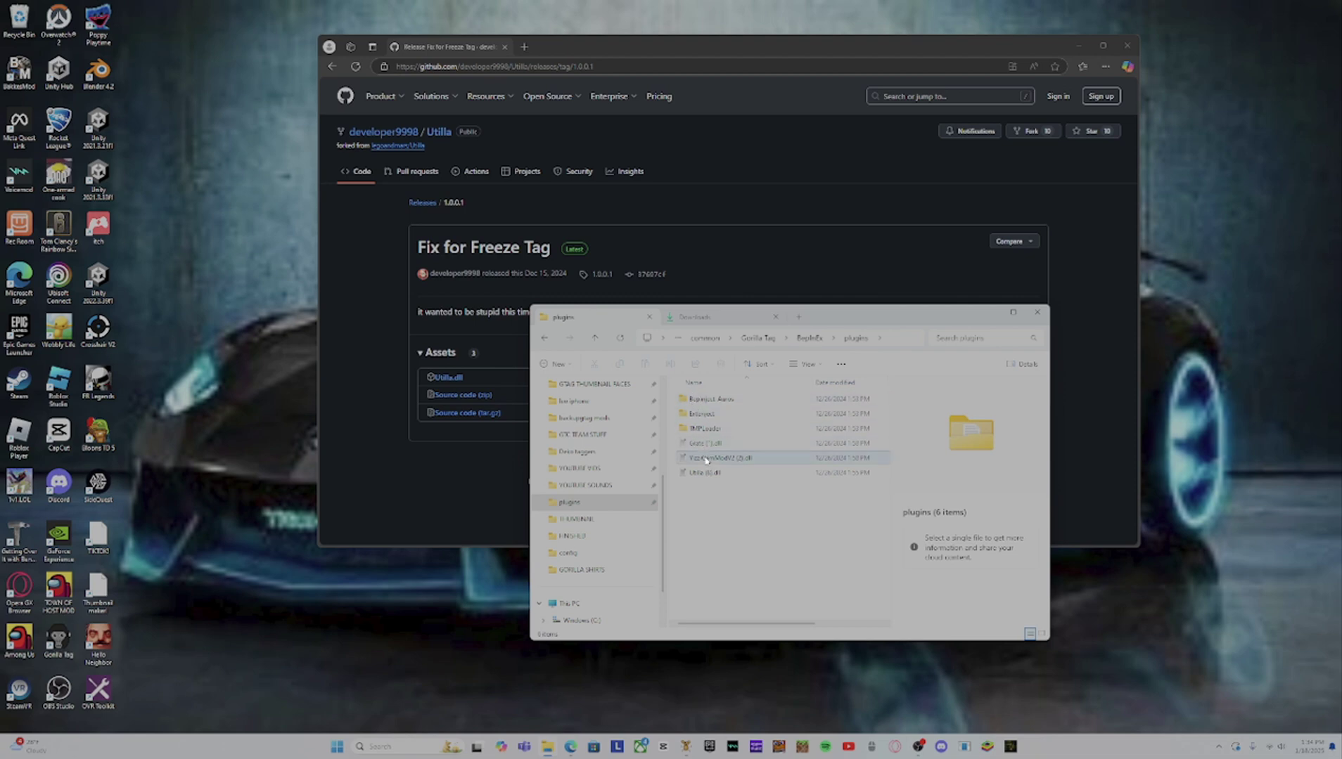
pyautogui.moveTo(684, 517); pyautogui.dragTo(780, 408)
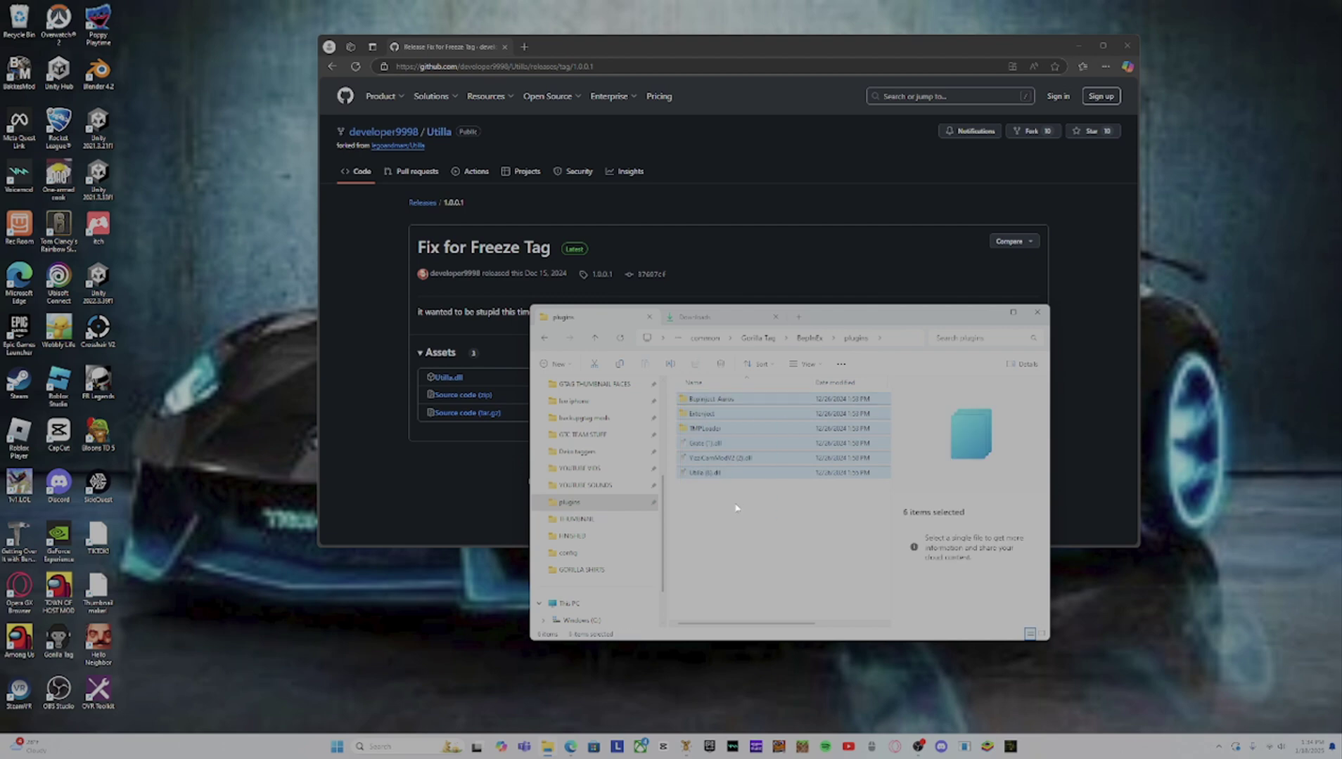
pyautogui.moveTo(735, 507); pyautogui.dragTo(773, 391)
pyautogui.click(712, 511)
pyautogui.moveTo(713, 510); pyautogui.dragTo(780, 404)
pyautogui.click(779, 535)
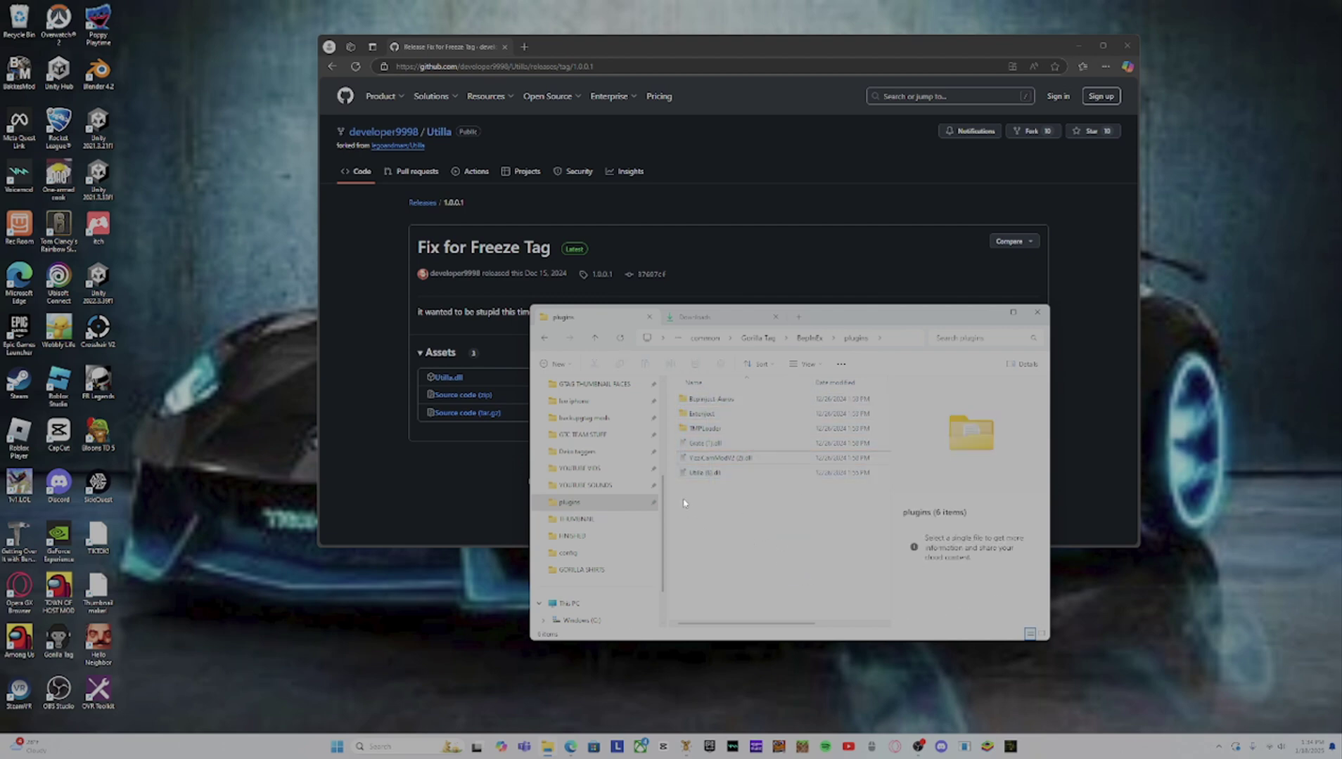
pyautogui.moveTo(681, 494); pyautogui.dragTo(881, 616)
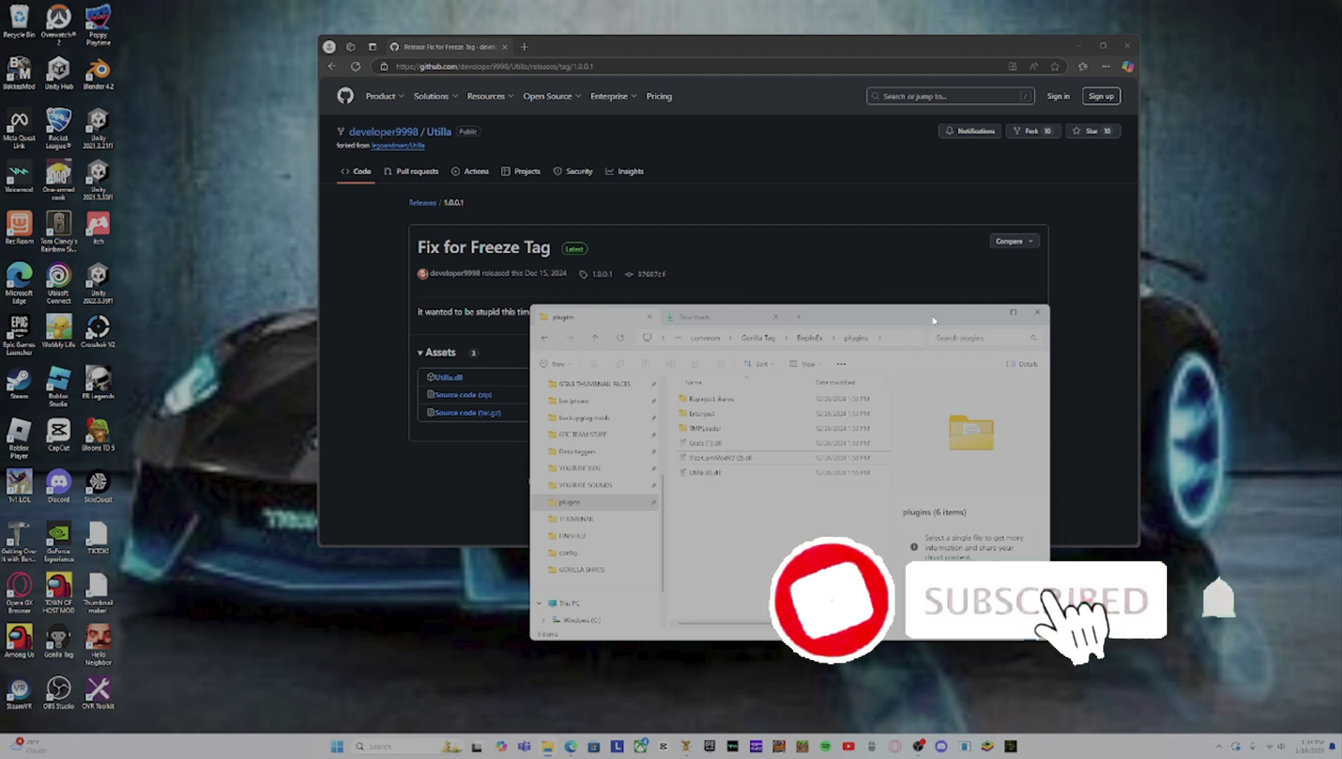
# Move the plugins folder window over the Utilla release page and close the browser window.
pyautogui.moveTo(933, 321); pyautogui.dragTo(751, 177)
pyautogui.click(1127, 45)
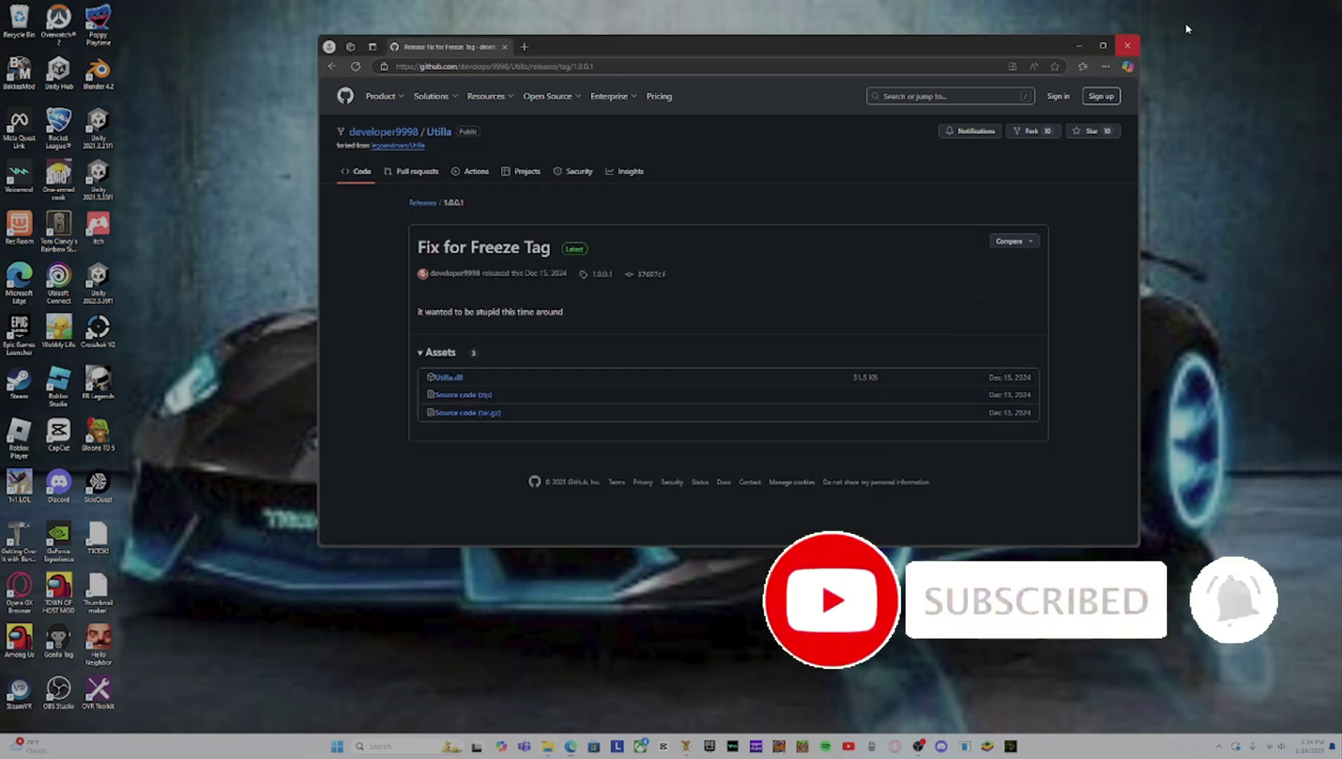